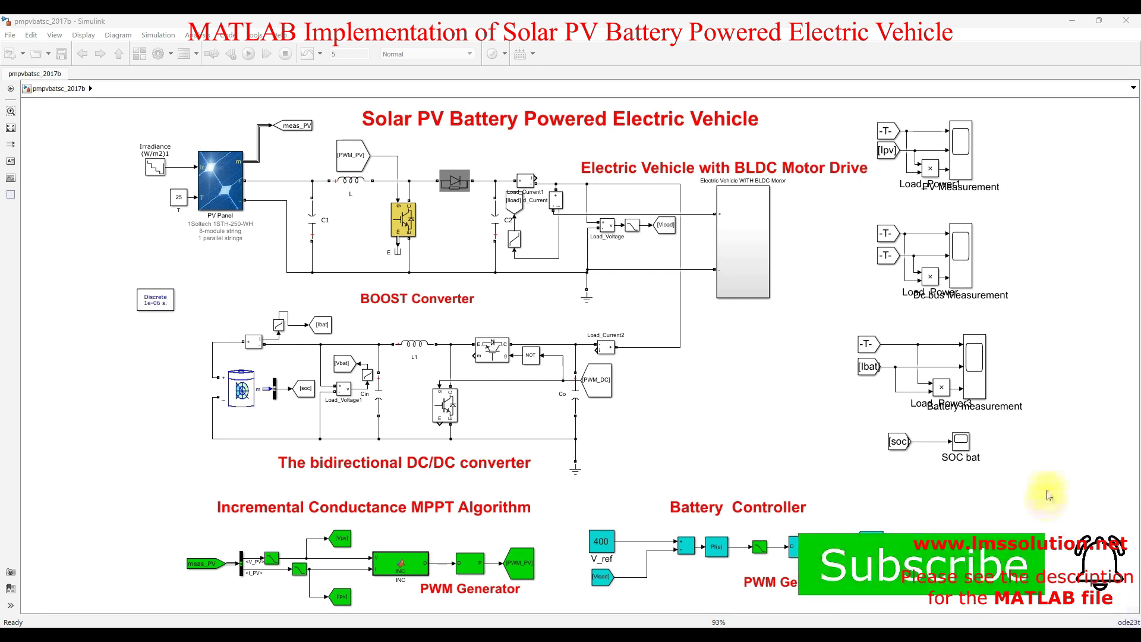
# Open the EV BLDC subsystem and ink-circle the lamp load and motor drive, ticking the inverter and motor
pyautogui.doubleClick(723, 232)
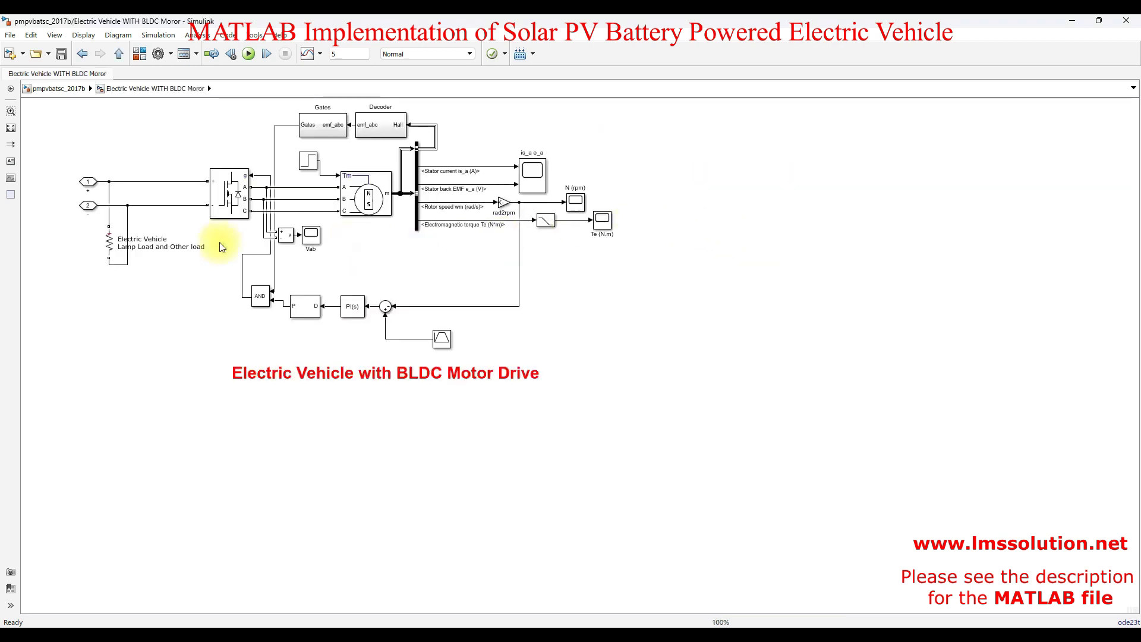
pyautogui.hotkey('ctrl', 'd')
pyautogui.moveTo(95, 234)
pyautogui.mouseDown()
pyautogui.moveTo(117, 278)
pyautogui.moveTo(175, 279)
pyautogui.moveTo(198, 262)
pyautogui.moveTo(203, 236)
pyautogui.moveTo(104, 228)
pyautogui.mouseUp()
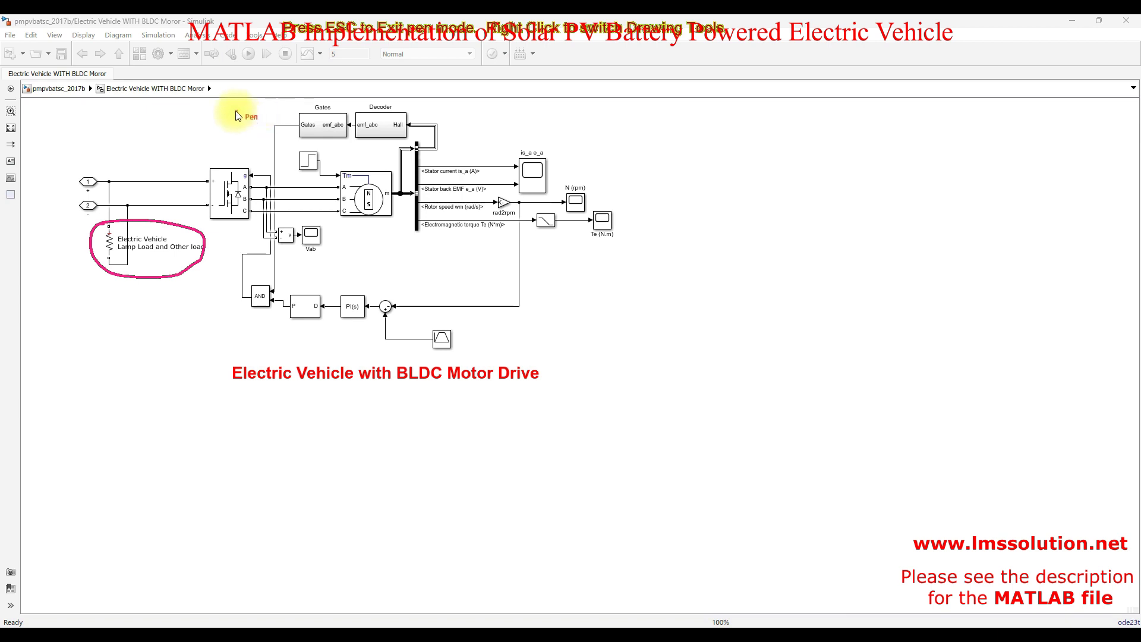
pyautogui.moveTo(236, 110)
pyautogui.mouseDown()
pyautogui.moveTo(193, 180)
pyautogui.moveTo(198, 208)
pyautogui.moveTo(234, 321)
pyautogui.moveTo(281, 343)
pyautogui.moveTo(395, 364)
pyautogui.moveTo(524, 366)
pyautogui.moveTo(666, 299)
pyautogui.moveTo(671, 188)
pyautogui.moveTo(640, 153)
pyautogui.moveTo(283, 82)
pyautogui.moveTo(237, 113)
pyautogui.mouseUp()
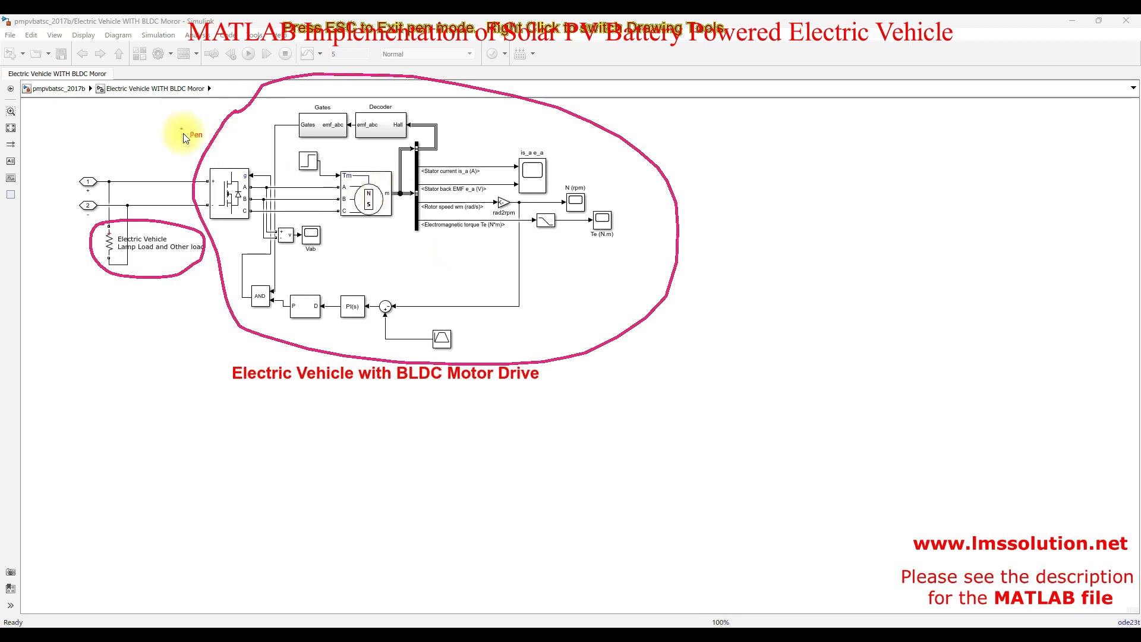
pyautogui.moveTo(226, 178); pyautogui.dragTo(253, 175)
pyautogui.moveTo(340, 191)
pyautogui.mouseDown()
pyautogui.moveTo(360, 204)
pyautogui.moveTo(390, 186)
pyautogui.mouseUp()
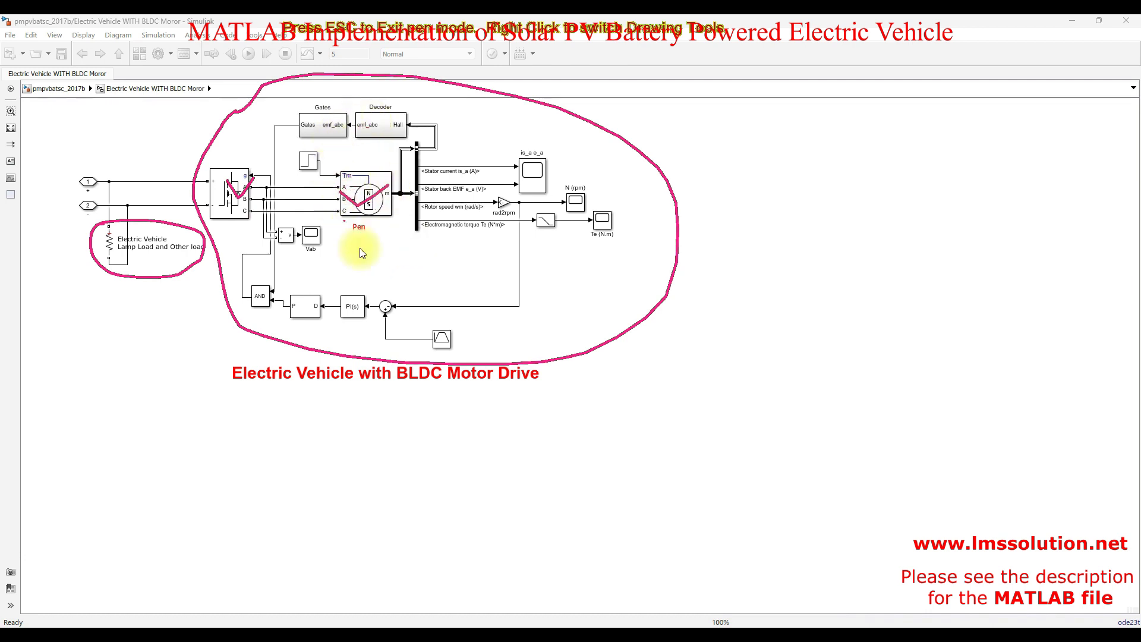
# Trace the rotor speed feedback loop in ink and mark the PI(s) and P/D blocks
pyautogui.moveTo(520, 211)
pyautogui.mouseDown()
pyautogui.moveTo(519, 305)
pyautogui.moveTo(401, 310)
pyautogui.mouseUp()
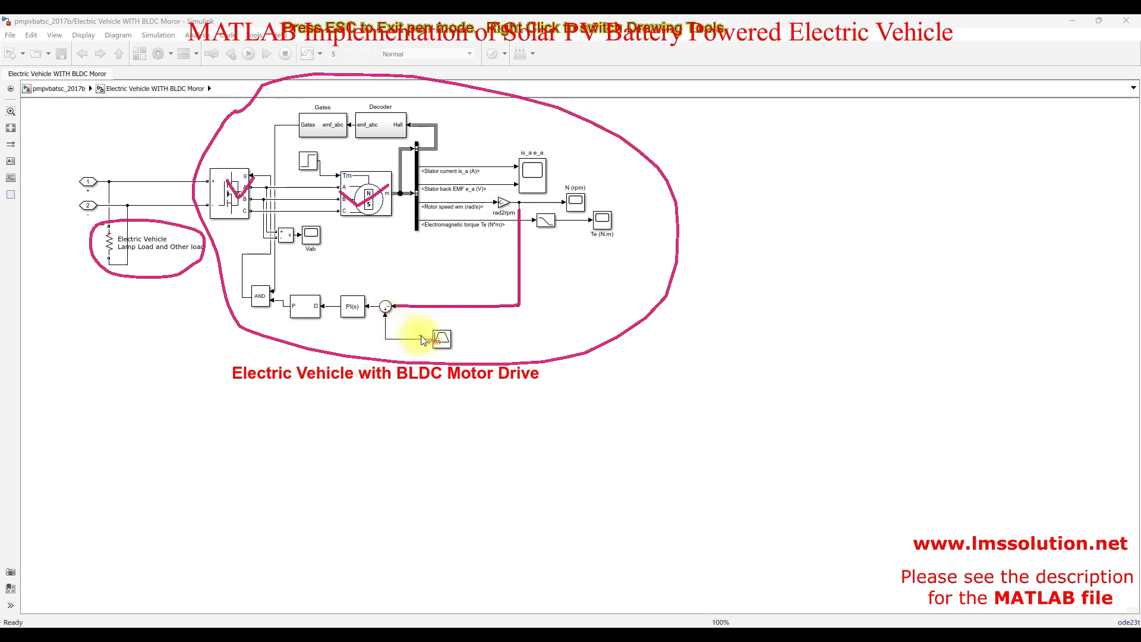
pyautogui.moveTo(427, 338)
pyautogui.mouseDown()
pyautogui.moveTo(387, 338)
pyautogui.moveTo(389, 322)
pyautogui.mouseUp()
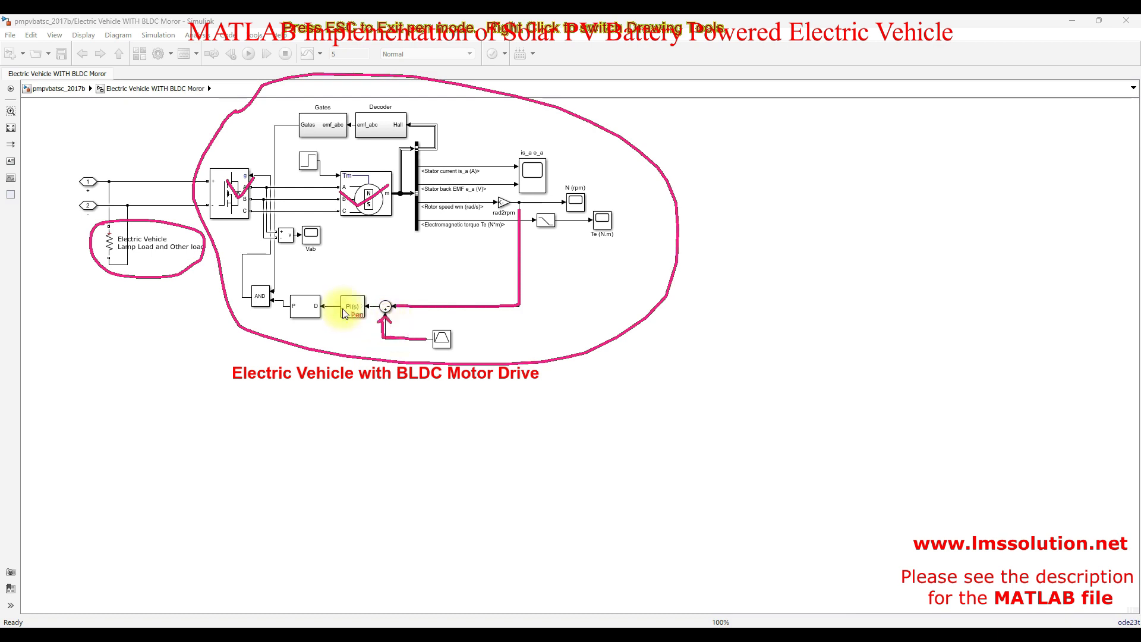
pyautogui.moveTo(353, 273); pyautogui.dragTo(357, 286)
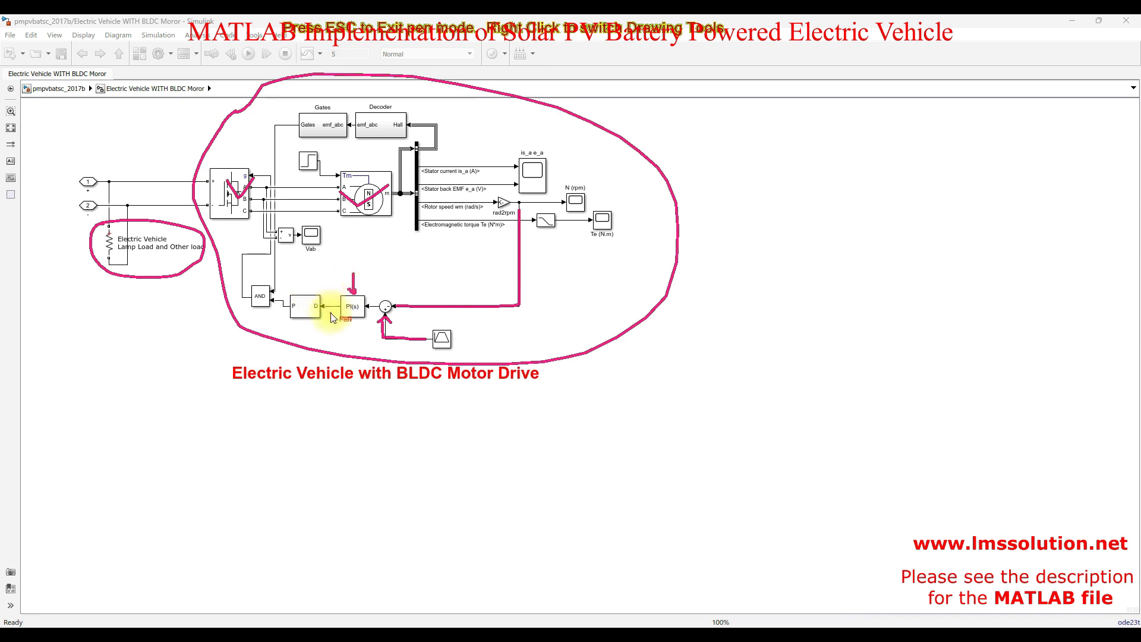
pyautogui.moveTo(330, 311)
pyautogui.mouseDown()
pyautogui.moveTo(331, 328)
pyautogui.moveTo(335, 315)
pyautogui.mouseUp()
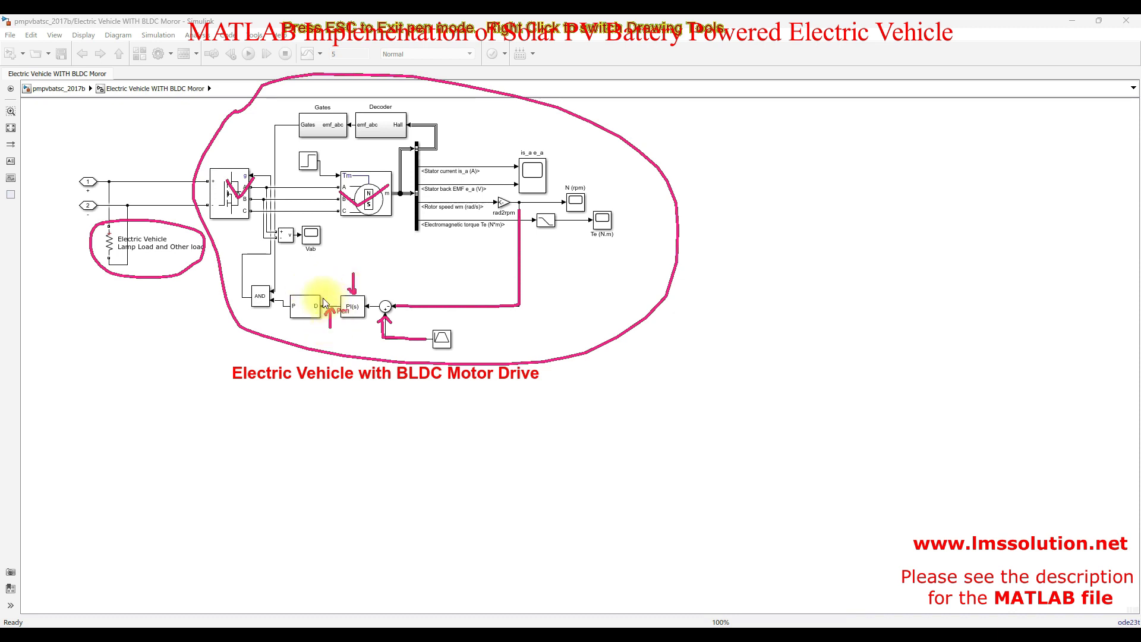
pyautogui.moveTo(306, 268)
pyautogui.mouseDown()
pyautogui.moveTo(305, 297)
pyautogui.moveTo(315, 280)
pyautogui.mouseUp()
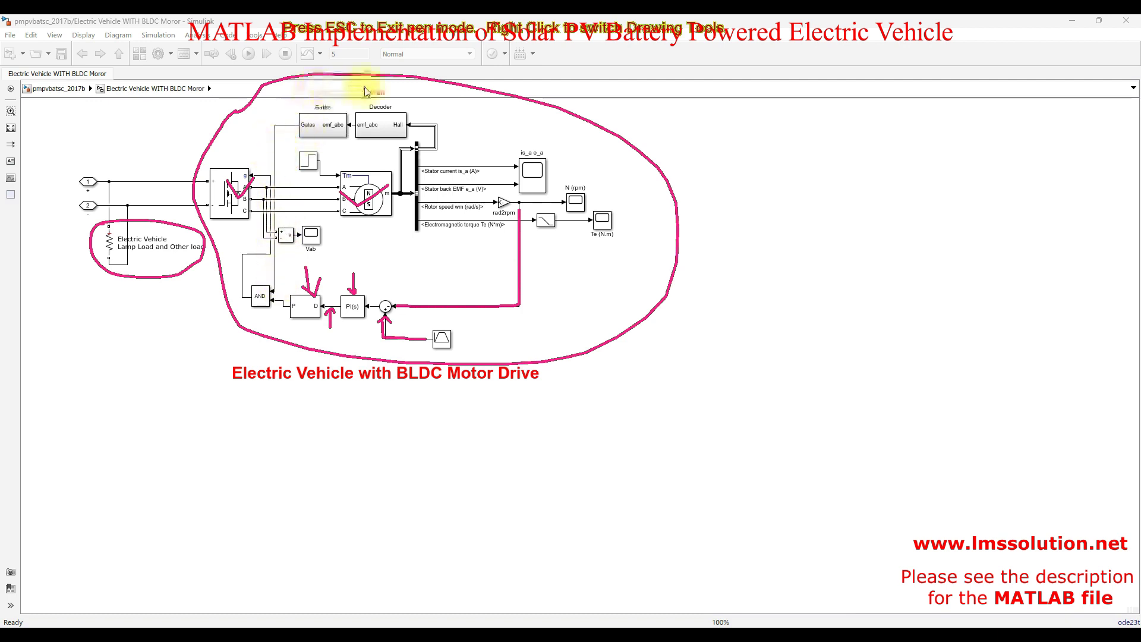
# Circle Gates/Decoder and the AND block, trace the AND output to the inverter, then clear the ink
pyautogui.moveTo(420, 105)
pyautogui.mouseDown()
pyautogui.moveTo(303, 107)
pyautogui.moveTo(293, 131)
pyautogui.moveTo(396, 146)
pyautogui.moveTo(429, 128)
pyautogui.moveTo(411, 104)
pyautogui.mouseUp()
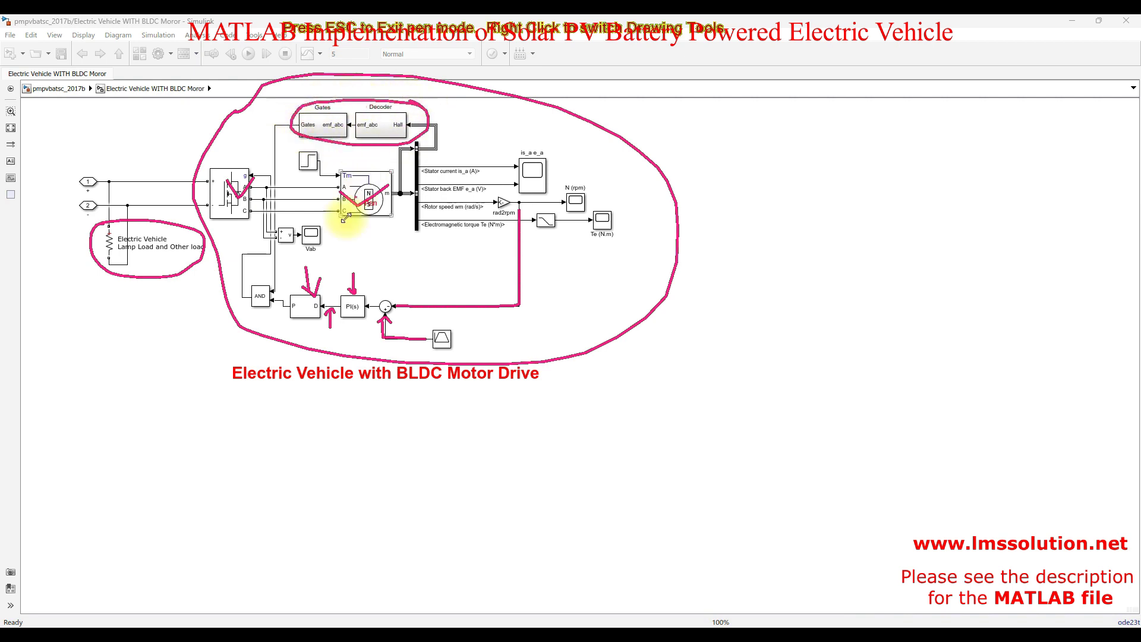
pyautogui.moveTo(275, 284)
pyautogui.mouseDown()
pyautogui.moveTo(255, 277)
pyautogui.moveTo(243, 291)
pyautogui.moveTo(253, 306)
pyautogui.moveTo(275, 305)
pyautogui.mouseUp()
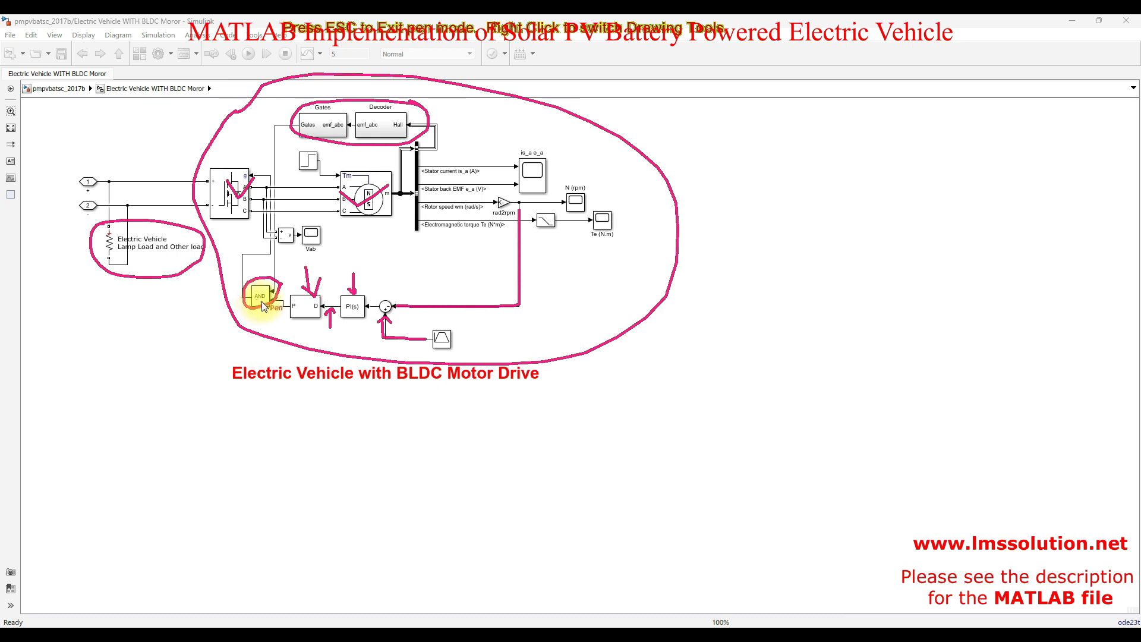
pyautogui.moveTo(240, 274)
pyautogui.mouseDown()
pyautogui.moveTo(280, 194)
pyautogui.moveTo(249, 173)
pyautogui.moveTo(254, 183)
pyautogui.mouseUp()
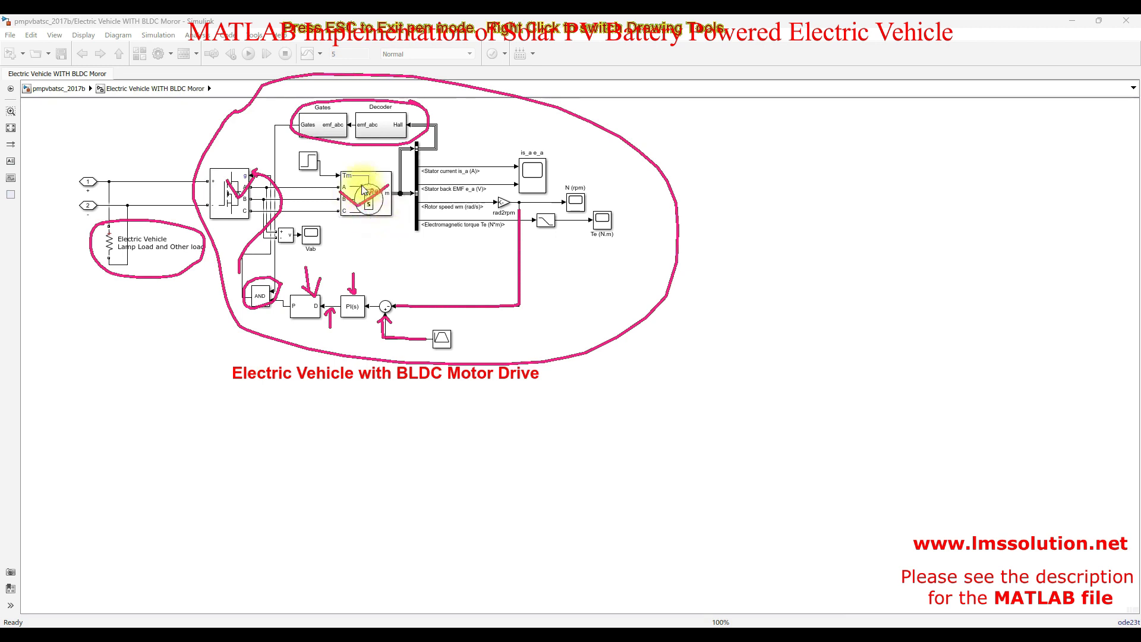
pyautogui.press('Escape')
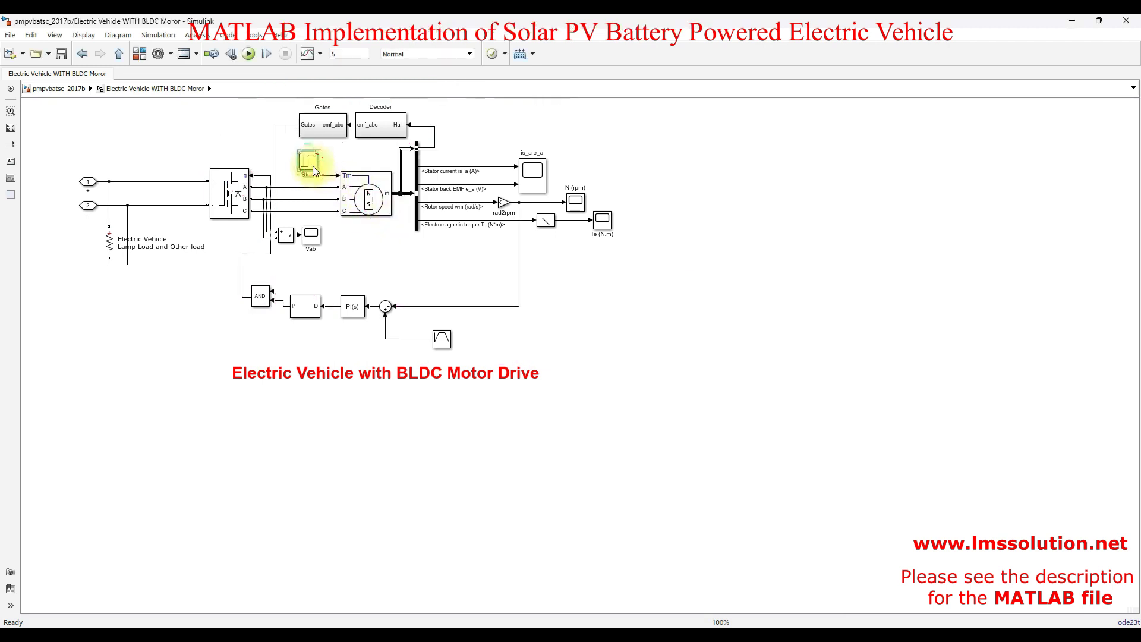
# Review the Step block's step time .1 and initial and final values 3, nudging it down-left
pyautogui.doubleClick(312, 168)
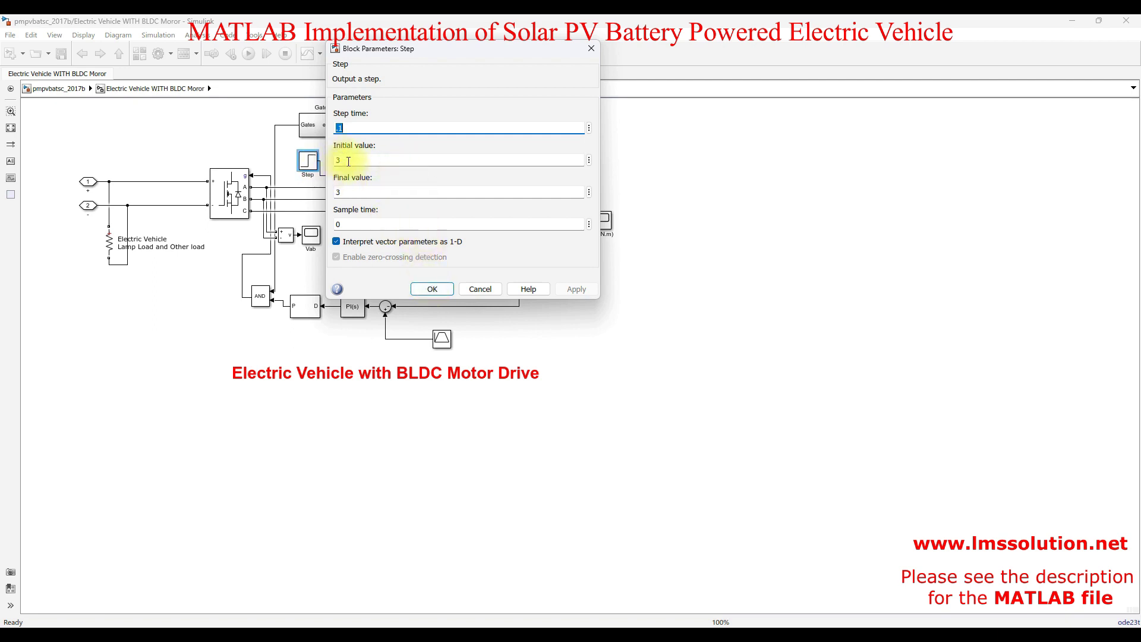
pyautogui.click(442, 295)
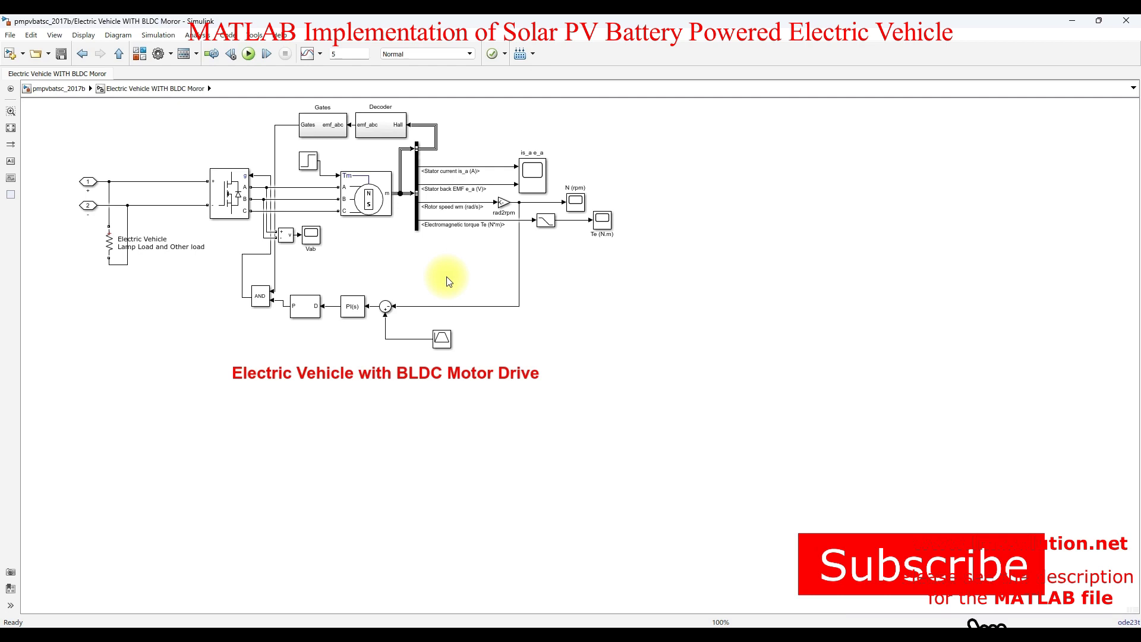
pyautogui.moveTo(307, 168); pyautogui.dragTo(301, 177)
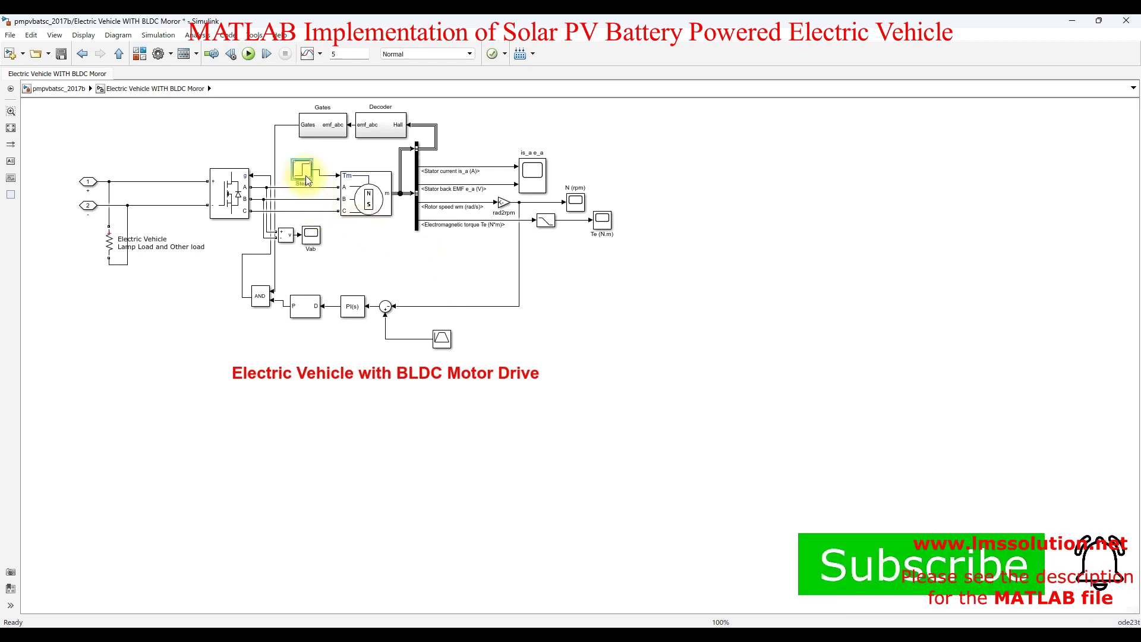
pyautogui.doubleClick(306, 178)
pyautogui.doubleClick(350, 170)
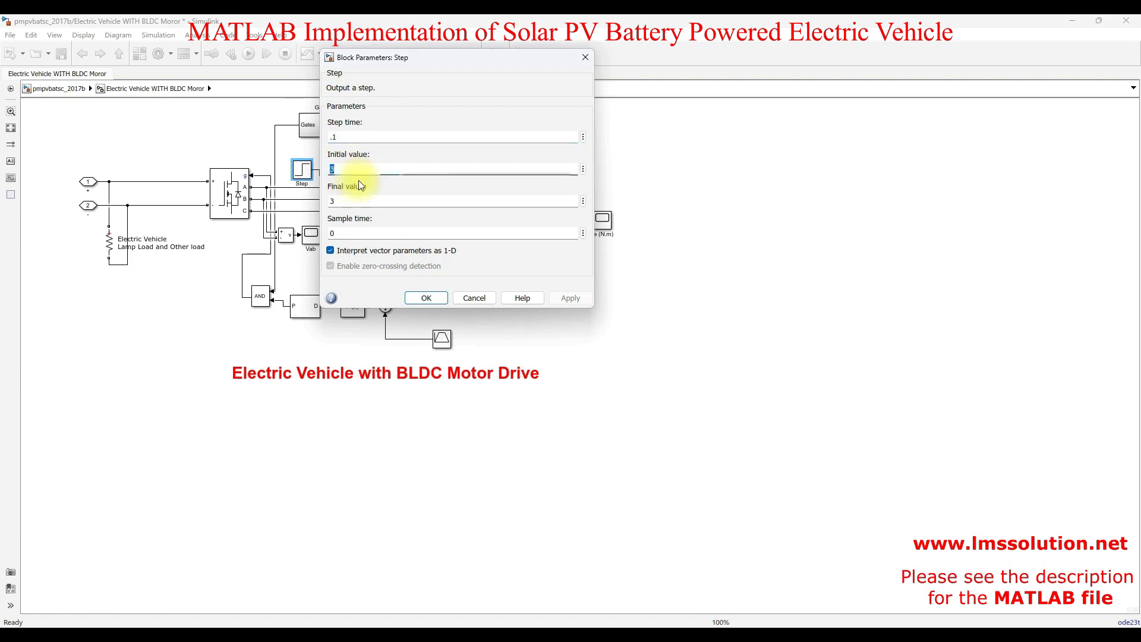
pyautogui.click(426, 298)
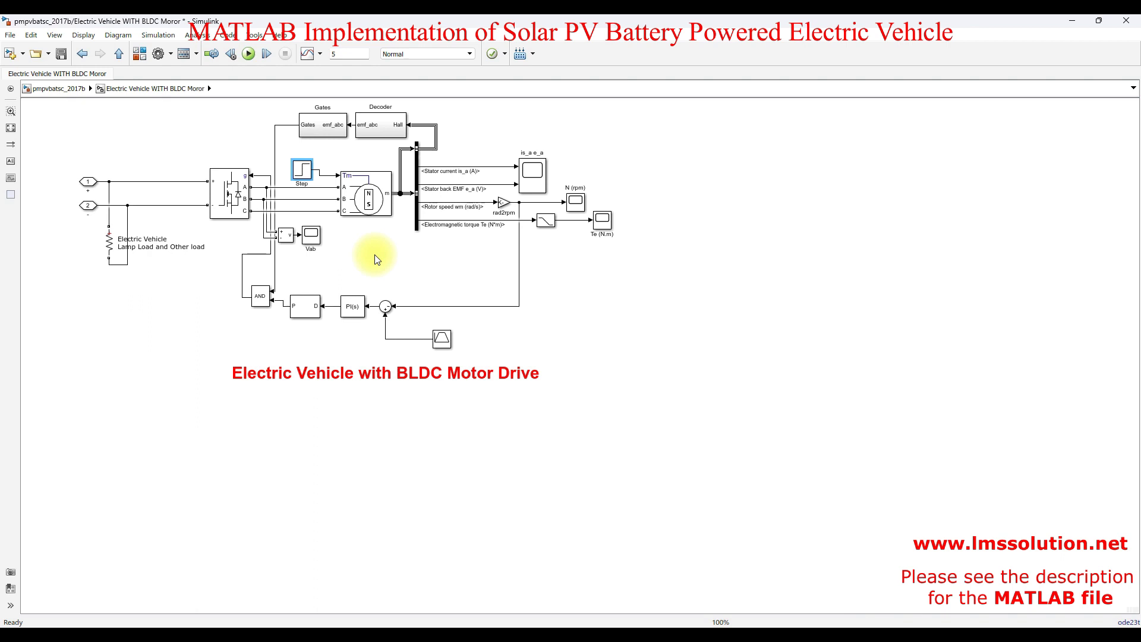
pyautogui.click(375, 259)
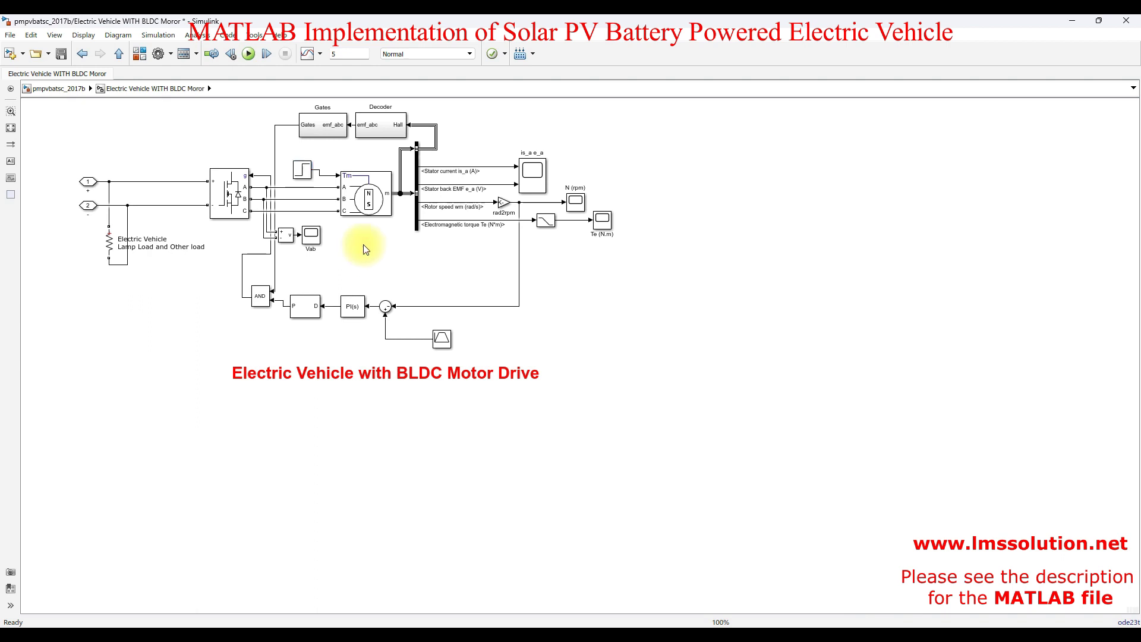
# At the top level, ink-circle the PV/boost and bidirectional converter sections, then open PV Panel parameters
pyautogui.click(119, 55)
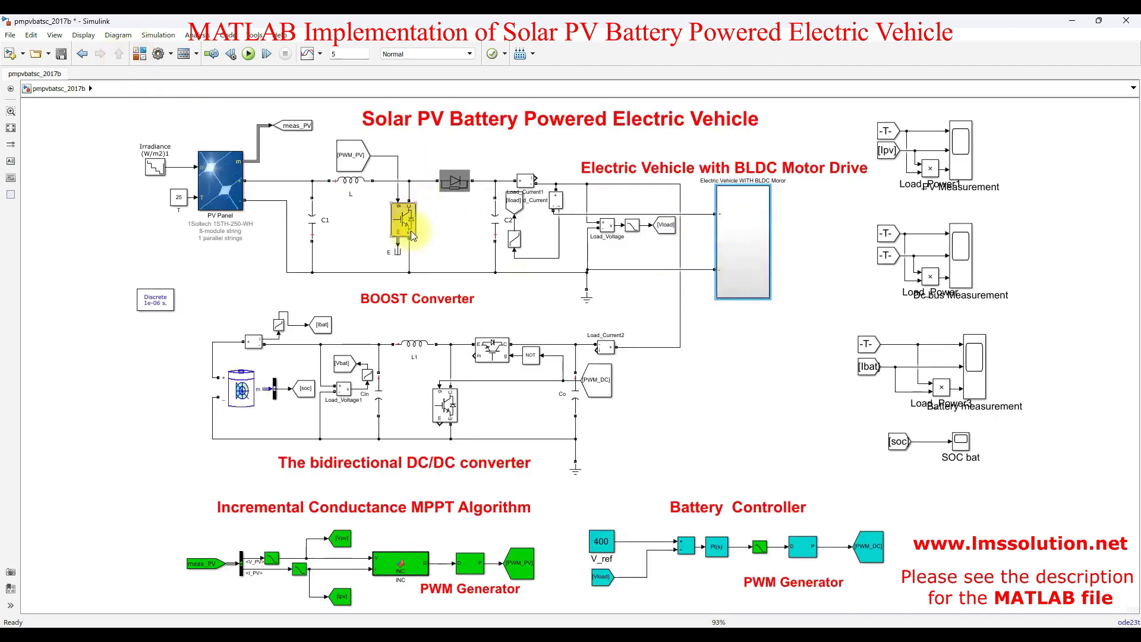
pyautogui.hotkey('ctrl', '2')
pyautogui.moveTo(230, 122)
pyautogui.mouseDown()
pyautogui.moveTo(184, 124)
pyautogui.moveTo(120, 208)
pyautogui.moveTo(434, 301)
pyautogui.moveTo(653, 169)
pyautogui.moveTo(325, 123)
pyautogui.moveTo(232, 122)
pyautogui.mouseUp()
pyautogui.moveTo(408, 326)
pyautogui.mouseDown()
pyautogui.moveTo(293, 292)
pyautogui.moveTo(209, 310)
pyautogui.moveTo(162, 350)
pyautogui.moveTo(163, 412)
pyautogui.moveTo(233, 463)
pyautogui.moveTo(444, 486)
pyautogui.moveTo(574, 465)
pyautogui.moveTo(634, 413)
pyautogui.moveTo(556, 338)
pyautogui.moveTo(397, 317)
pyautogui.mouseUp()
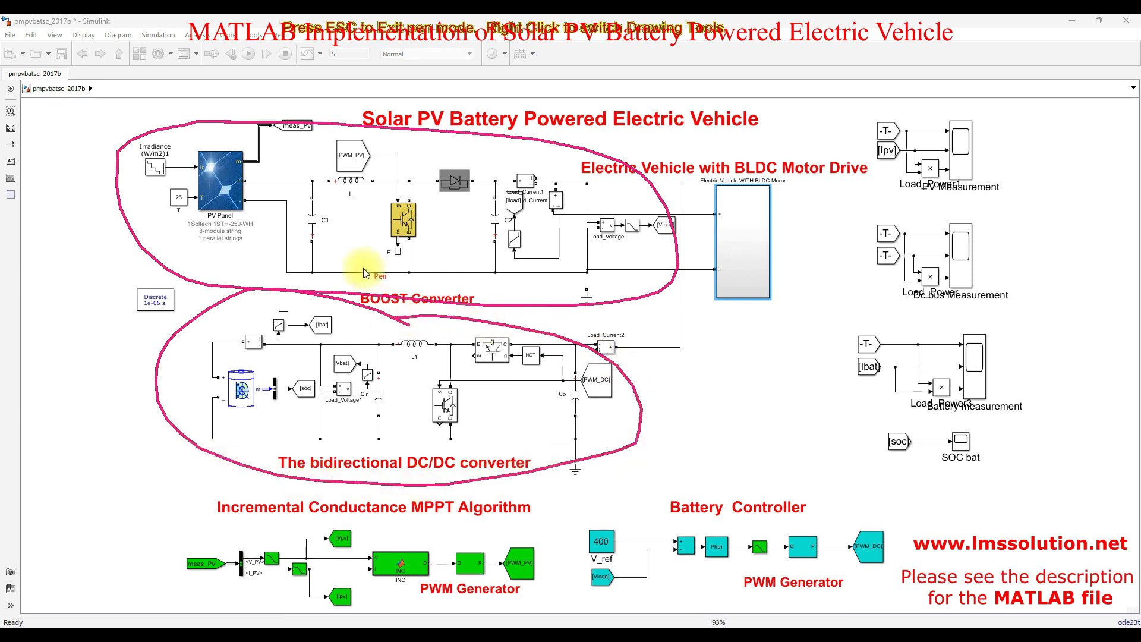
pyautogui.press('Escape')
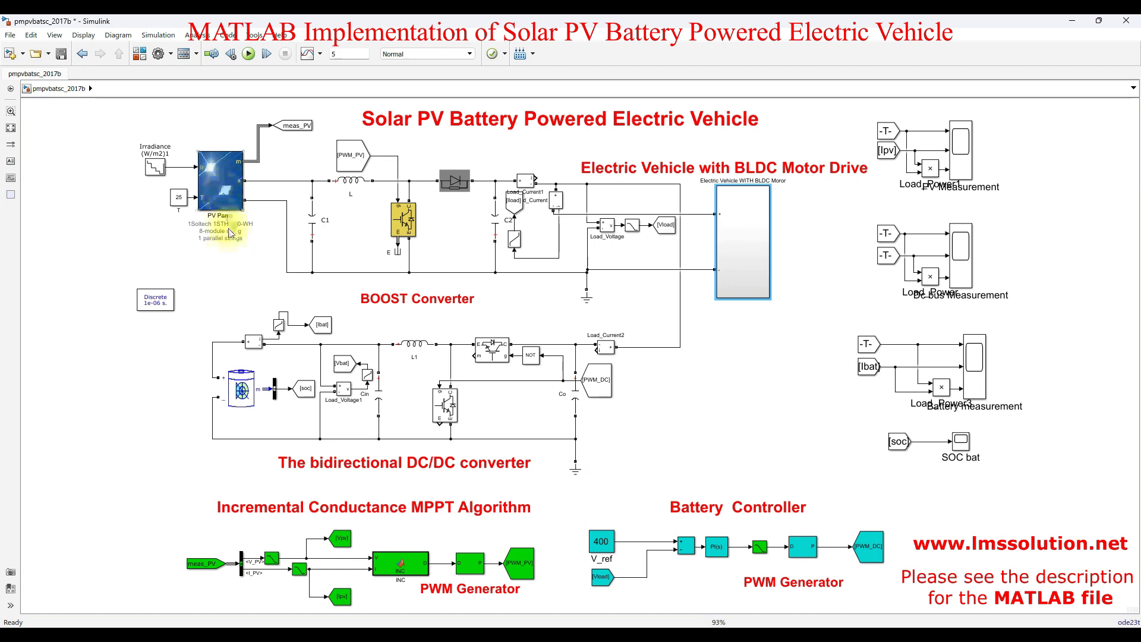
pyautogui.doubleClick(219, 195)
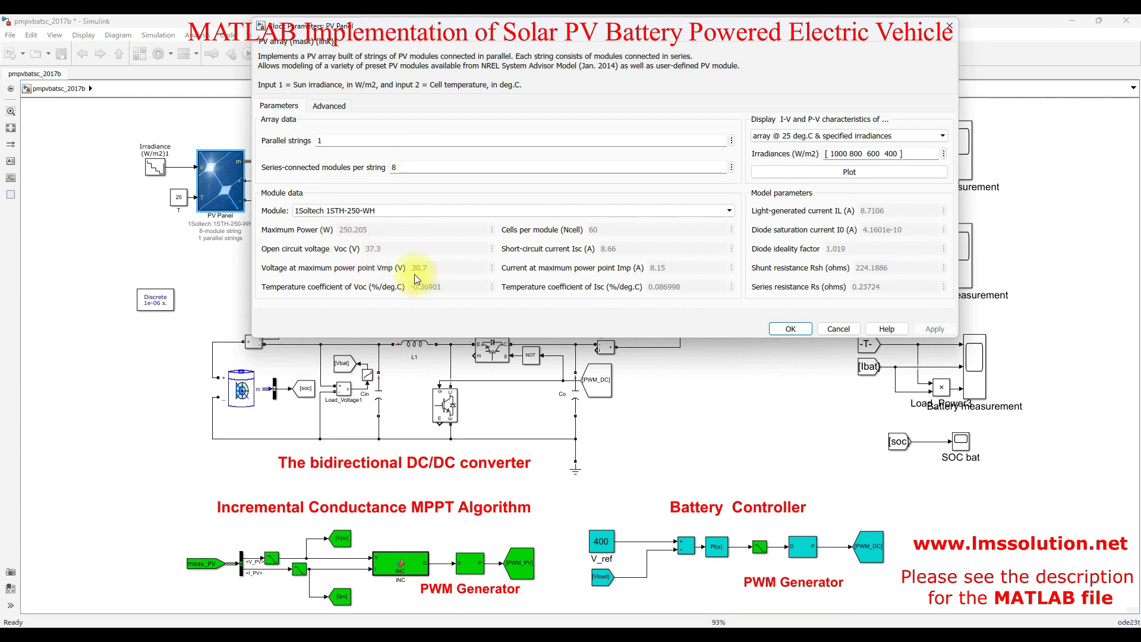
pyautogui.press('F9')
pyautogui.moveTo(407, 276); pyautogui.dragTo(426, 276)
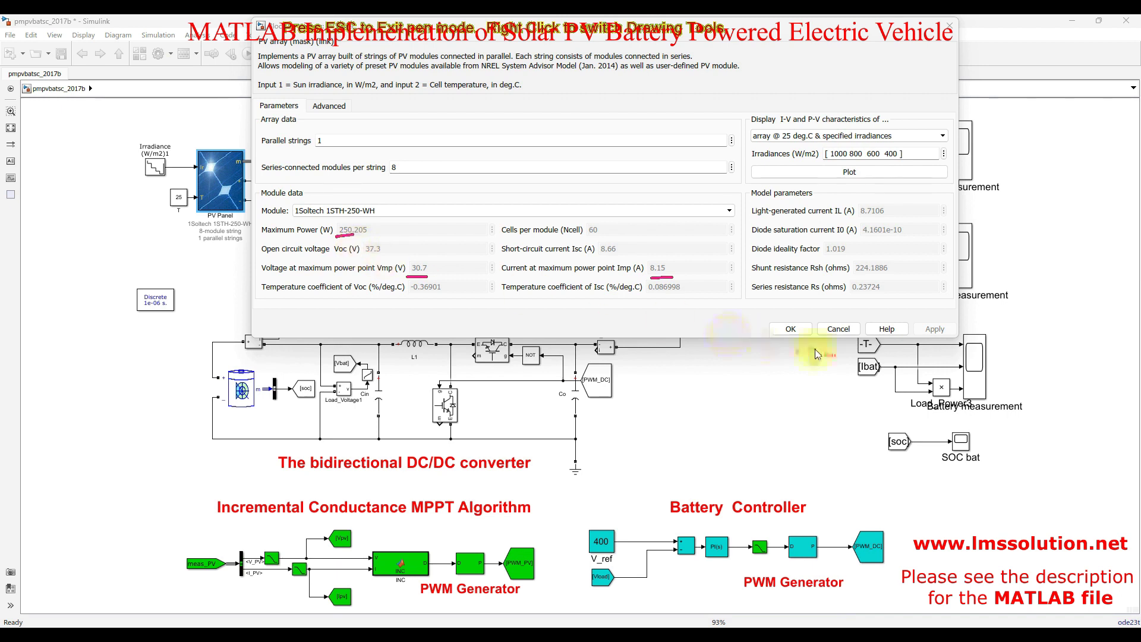
pyautogui.press('Escape')
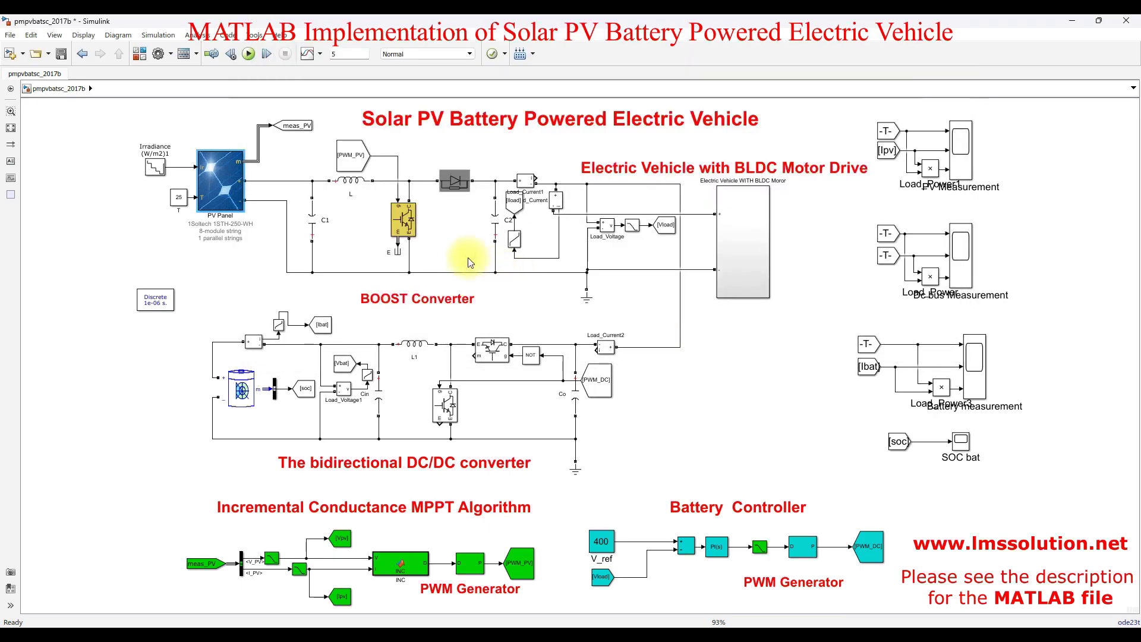
pyautogui.hotkey('ctrl', 'alt', 'p')
# Ink-label the PV side 245 and DC bus 400V, circle the boost converter, then clear the marks
pyautogui.moveTo(584, 179)
pyautogui.mouseDown()
pyautogui.moveTo(543, 338)
pyautogui.moveTo(564, 462)
pyautogui.moveTo(626, 449)
pyautogui.moveTo(583, 177)
pyautogui.moveTo(572, 179)
pyautogui.mouseUp()
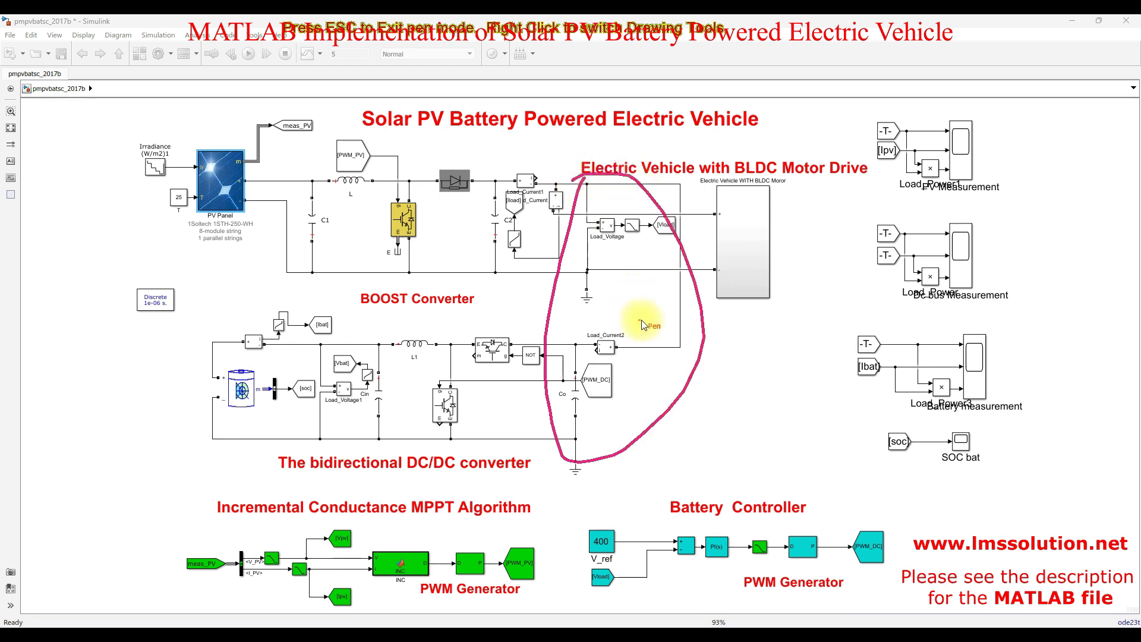
pyautogui.moveTo(627, 301)
pyautogui.mouseDown()
pyautogui.moveTo(636, 326)
pyautogui.moveTo(647, 302)
pyautogui.moveTo(664, 318)
pyautogui.moveTo(665, 295)
pyautogui.mouseUp()
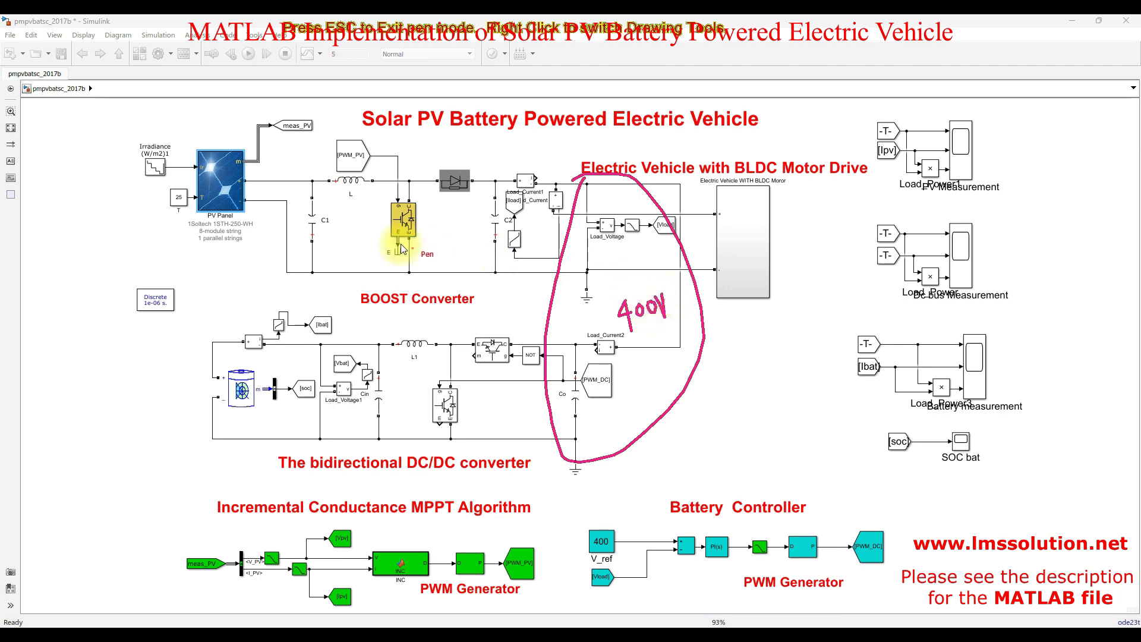
pyautogui.moveTo(264, 222)
pyautogui.mouseDown()
pyautogui.moveTo(286, 238)
pyautogui.moveTo(296, 225)
pyautogui.mouseUp()
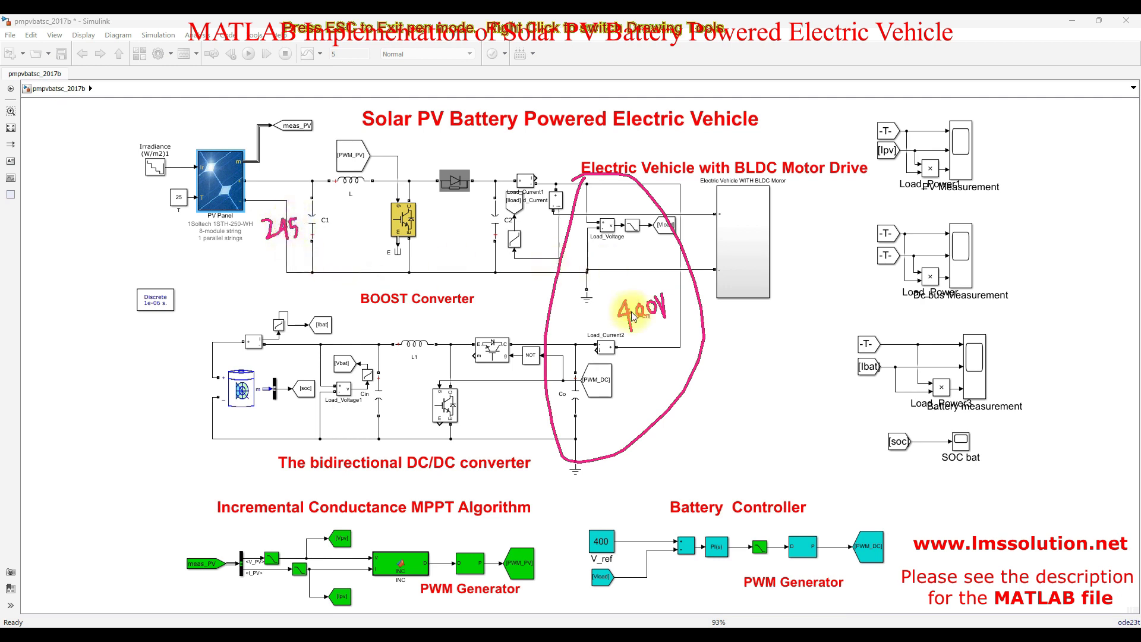
pyautogui.moveTo(503, 160)
pyautogui.mouseDown()
pyautogui.moveTo(345, 175)
pyautogui.moveTo(309, 212)
pyautogui.moveTo(363, 303)
pyautogui.moveTo(380, 306)
pyautogui.moveTo(536, 177)
pyautogui.moveTo(509, 162)
pyautogui.mouseUp()
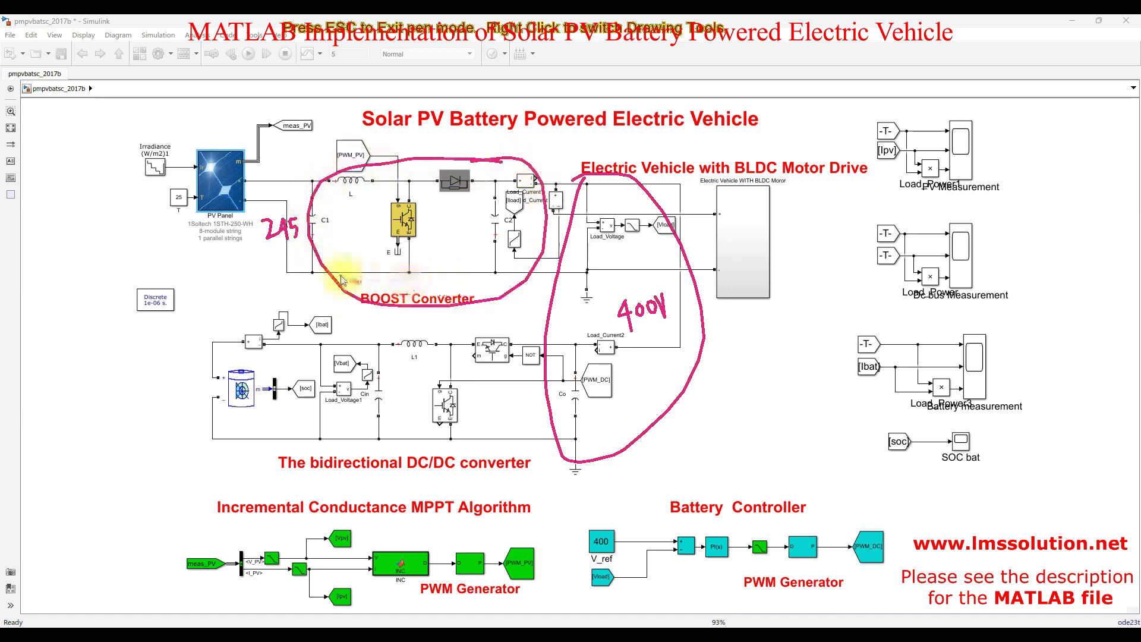
pyautogui.moveTo(343, 276)
pyautogui.mouseDown()
pyautogui.moveTo(219, 272)
pyautogui.moveTo(122, 326)
pyautogui.moveTo(203, 522)
pyautogui.moveTo(255, 555)
pyautogui.moveTo(280, 552)
pyautogui.mouseUp()
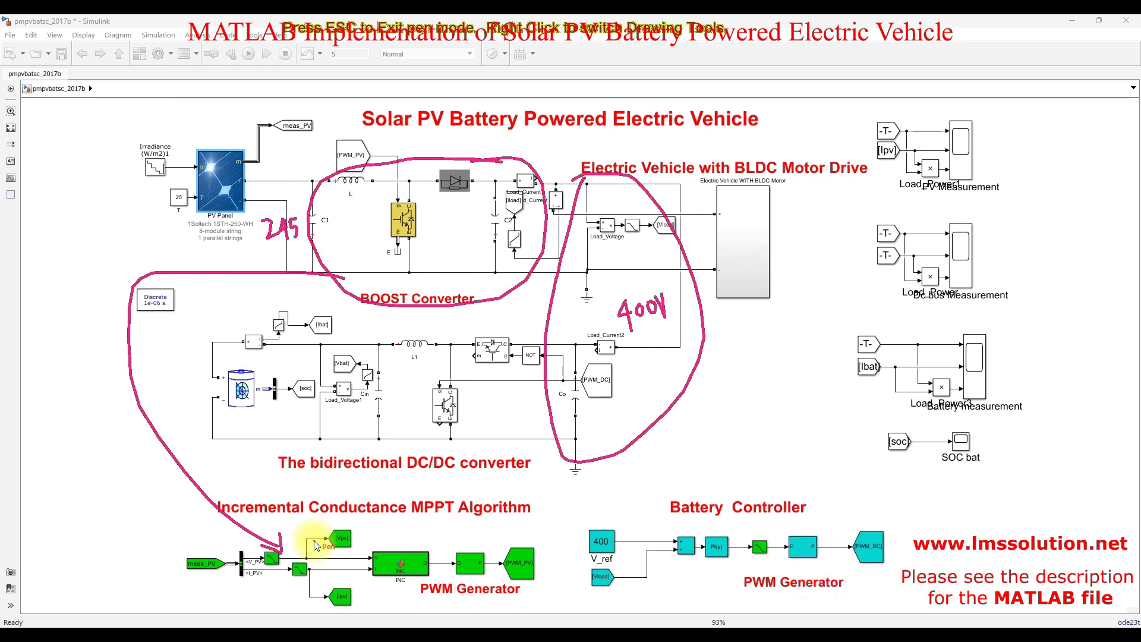
pyautogui.press('Escape')
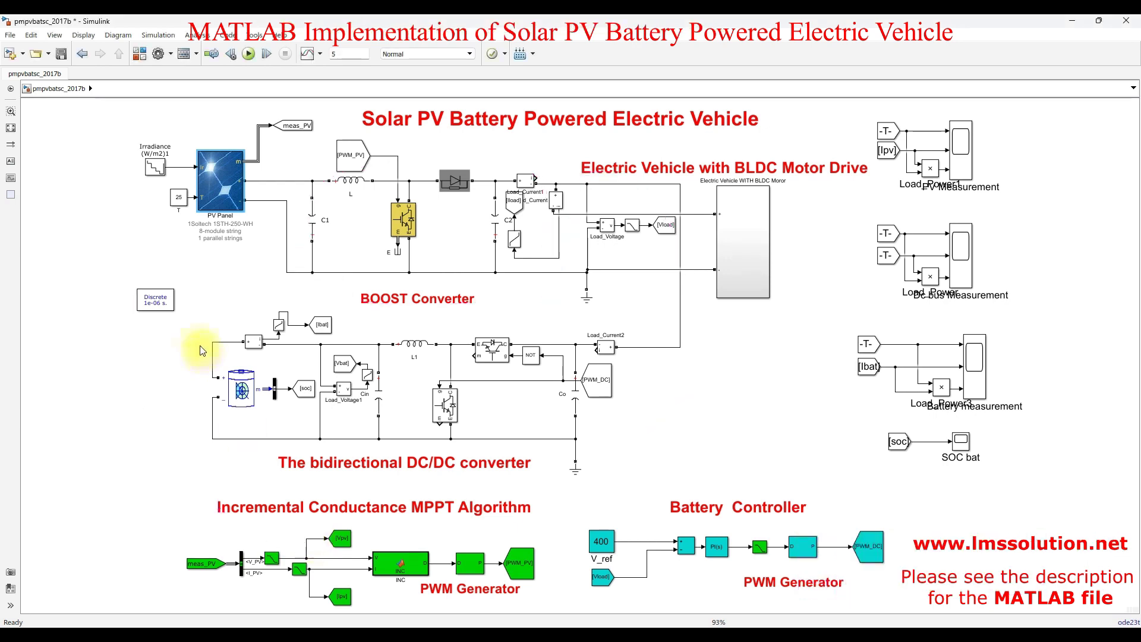
# Plot the PV Panel's I-V and P-V curves, mark the maximum power points, then close them
pyautogui.doubleClick(205, 186)
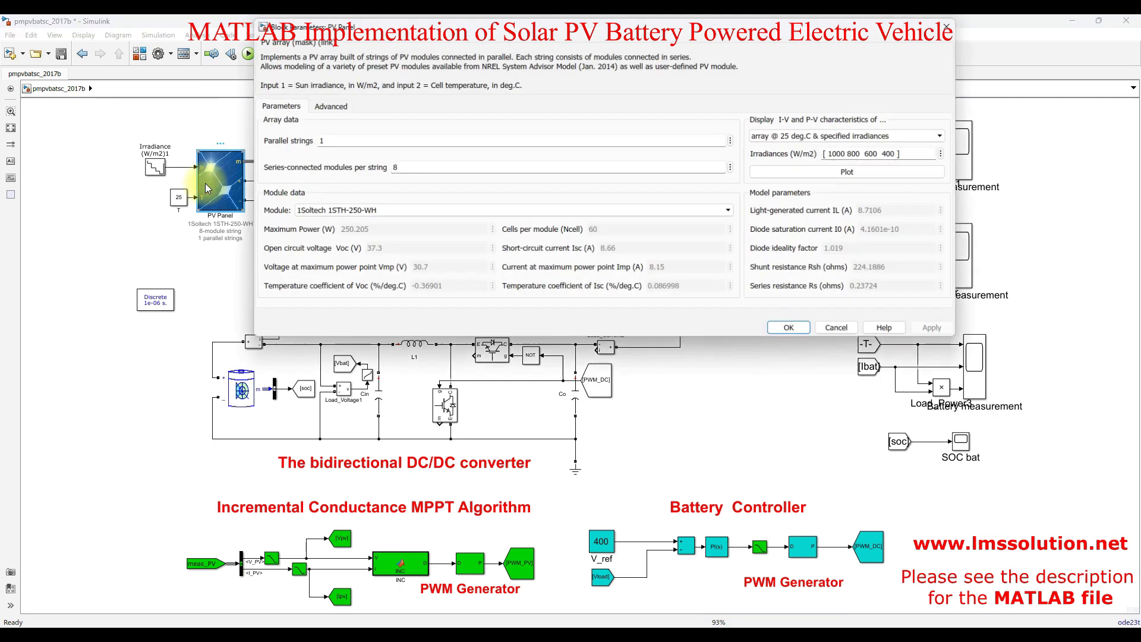
pyautogui.click(866, 175)
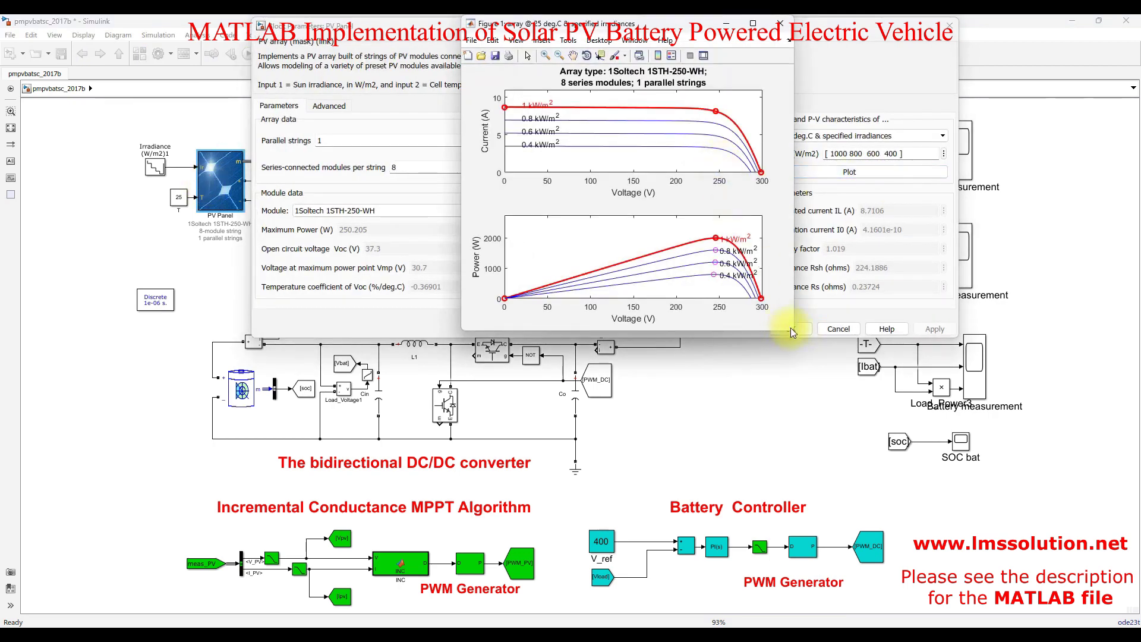
pyautogui.moveTo(791, 331); pyautogui.dragTo(817, 440)
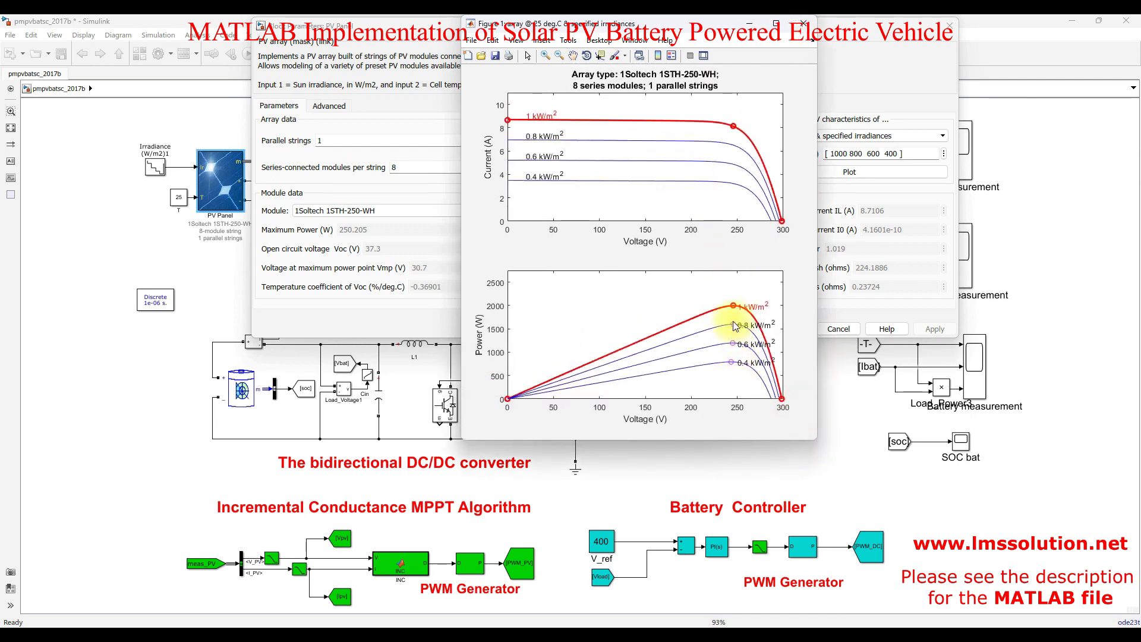
pyautogui.moveTo(690, 30); pyautogui.dragTo(470, 31)
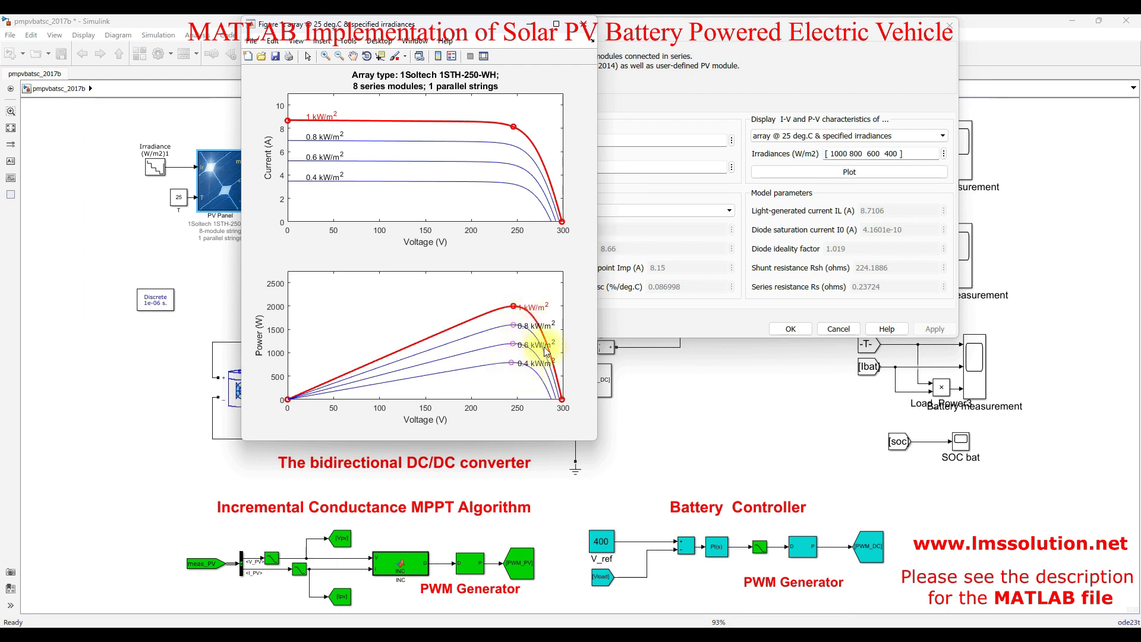
pyautogui.press('F9')
pyautogui.moveTo(522, 305)
pyautogui.mouseDown()
pyautogui.moveTo(509, 301)
pyautogui.moveTo(519, 340)
pyautogui.moveTo(501, 364)
pyautogui.moveTo(510, 377)
pyautogui.moveTo(512, 303)
pyautogui.mouseUp()
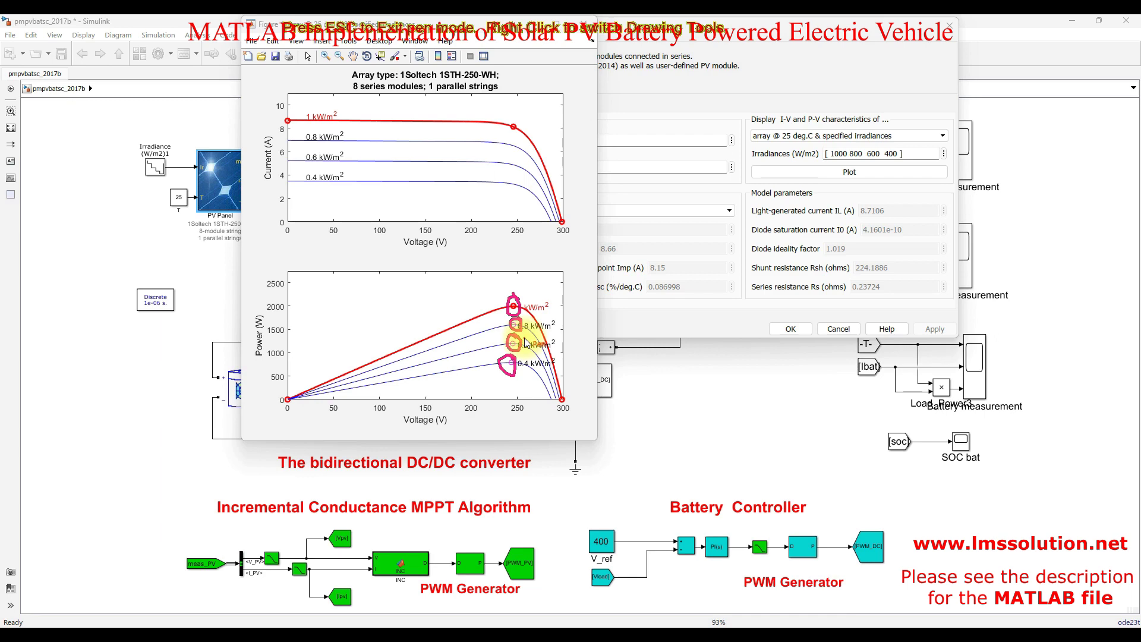
pyautogui.press('Escape')
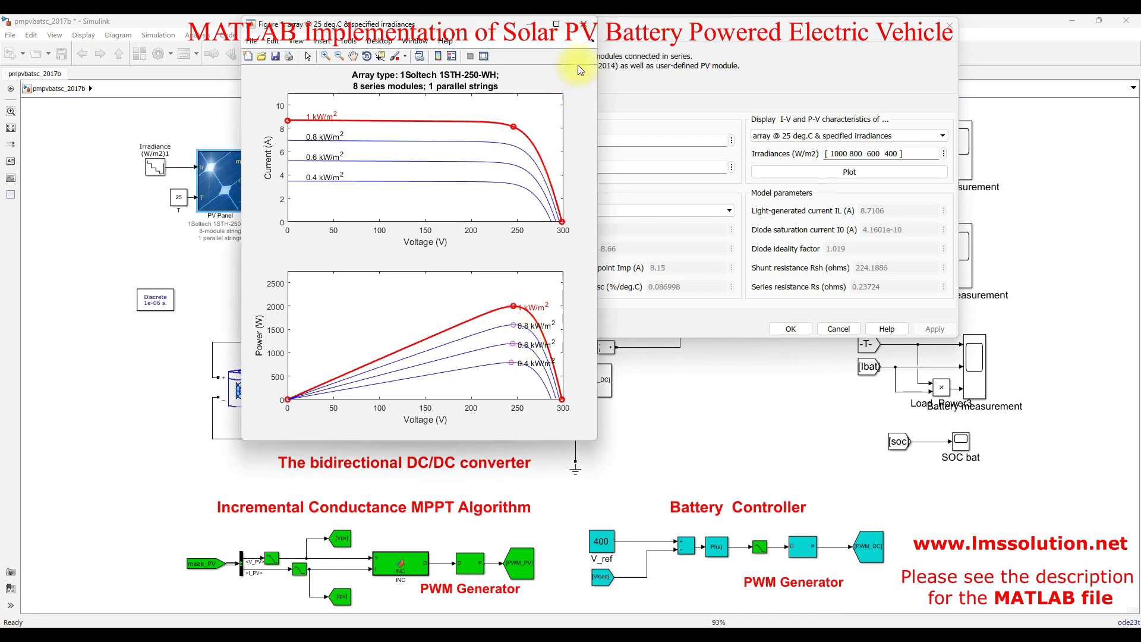
pyautogui.click(587, 24)
pyautogui.click(838, 328)
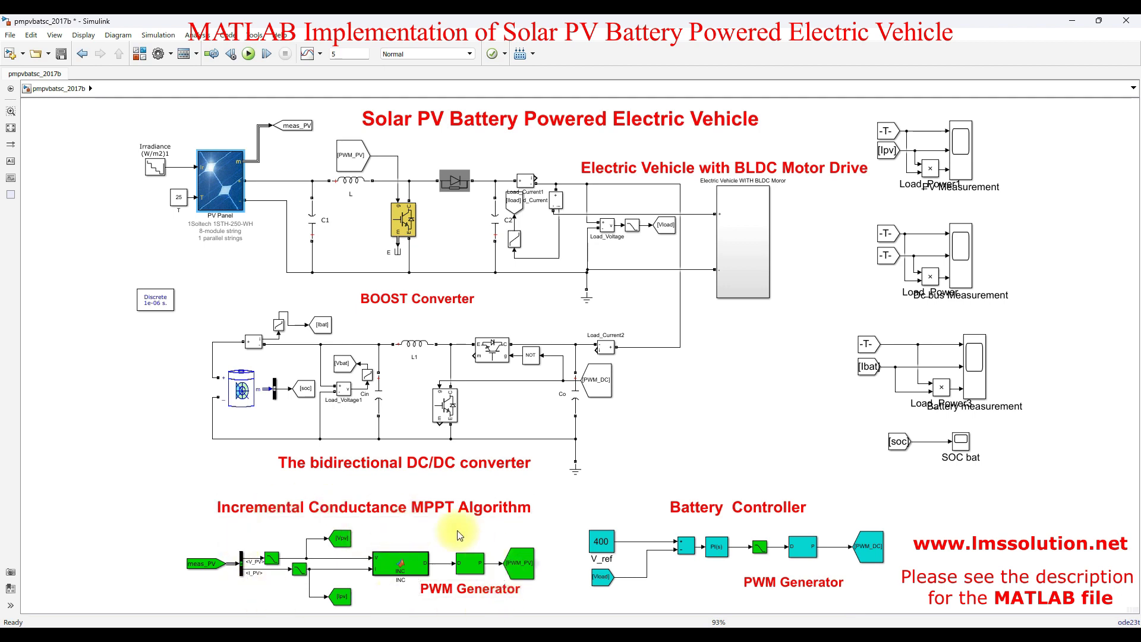
# Mark the voltage and current inputs feeding the INC block and open its MPPT code
pyautogui.click(329, 528)
pyautogui.hotkey('ctrl', 'F9')
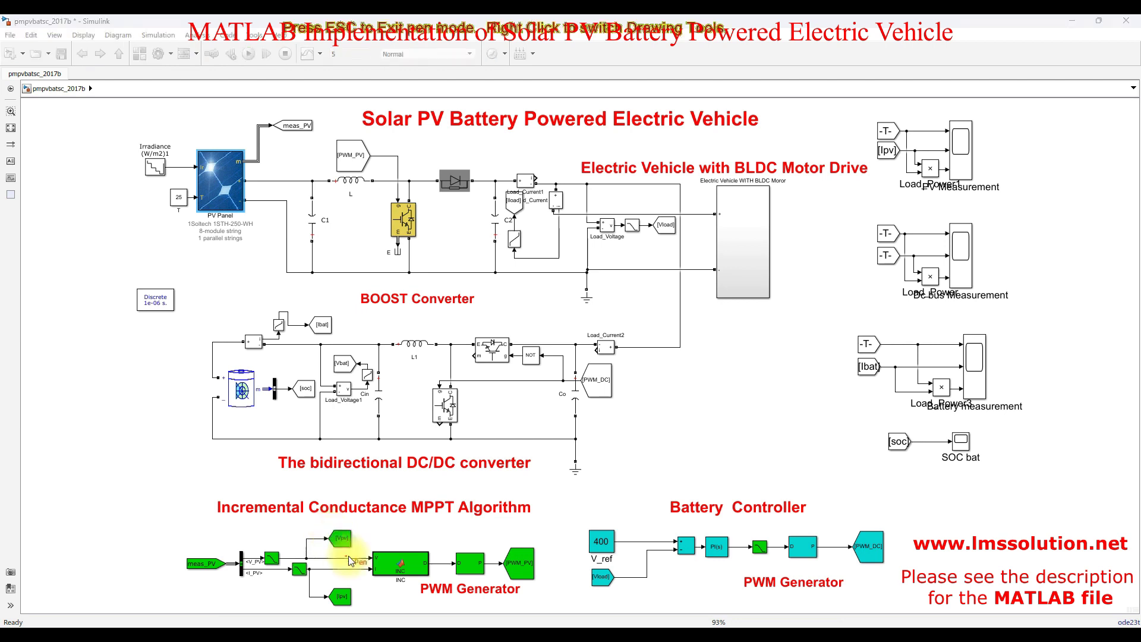
pyautogui.moveTo(358, 557); pyautogui.dragTo(365, 551)
pyautogui.moveTo(351, 566); pyautogui.dragTo(365, 563)
pyautogui.press('Escape')
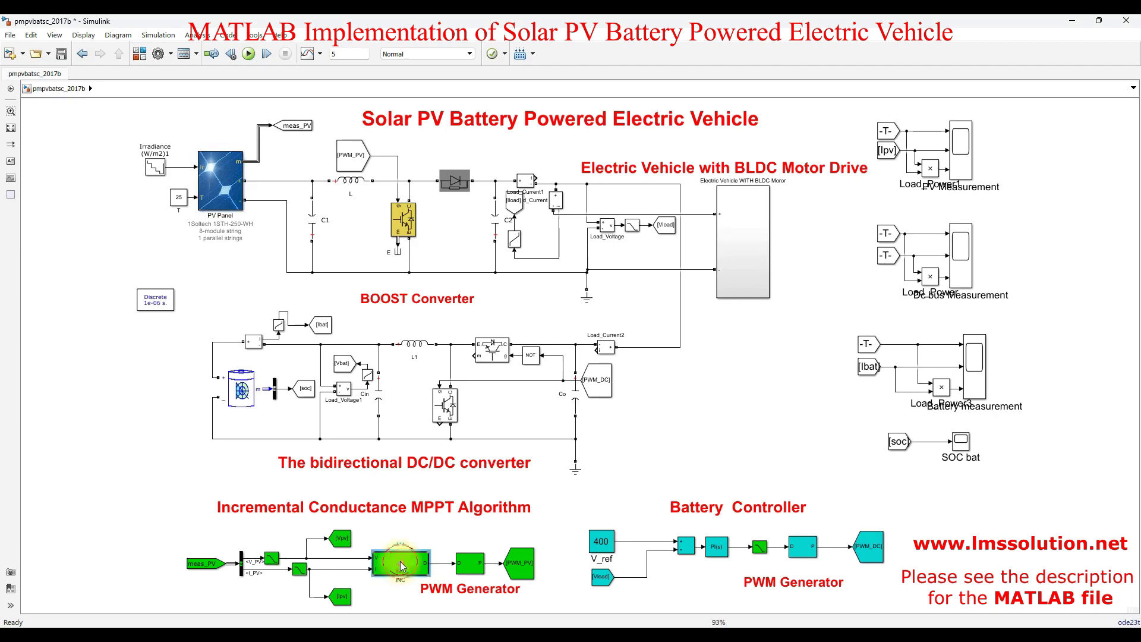
pyautogui.doubleClick(399, 558)
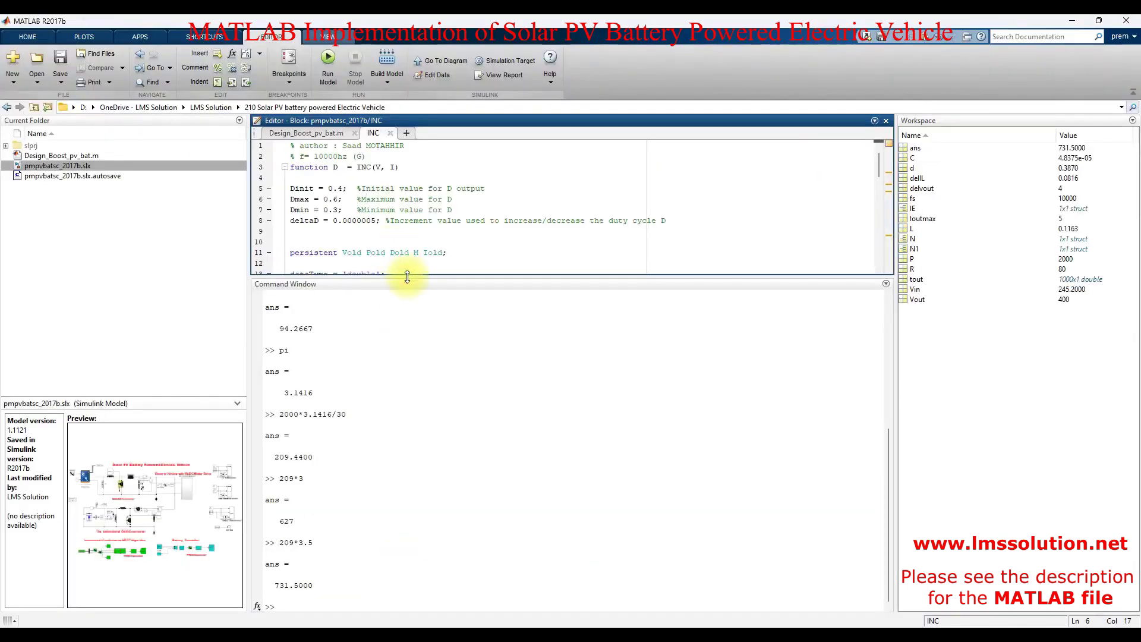
# Enlarge the editor area and scroll through the INC block's MPPT function code
pyautogui.moveTo(407, 278); pyautogui.dragTo(408, 339)
pyautogui.click(420, 264)
pyautogui.scroll(-2, 420, 264)
pyautogui.scroll(1, 420, 263)
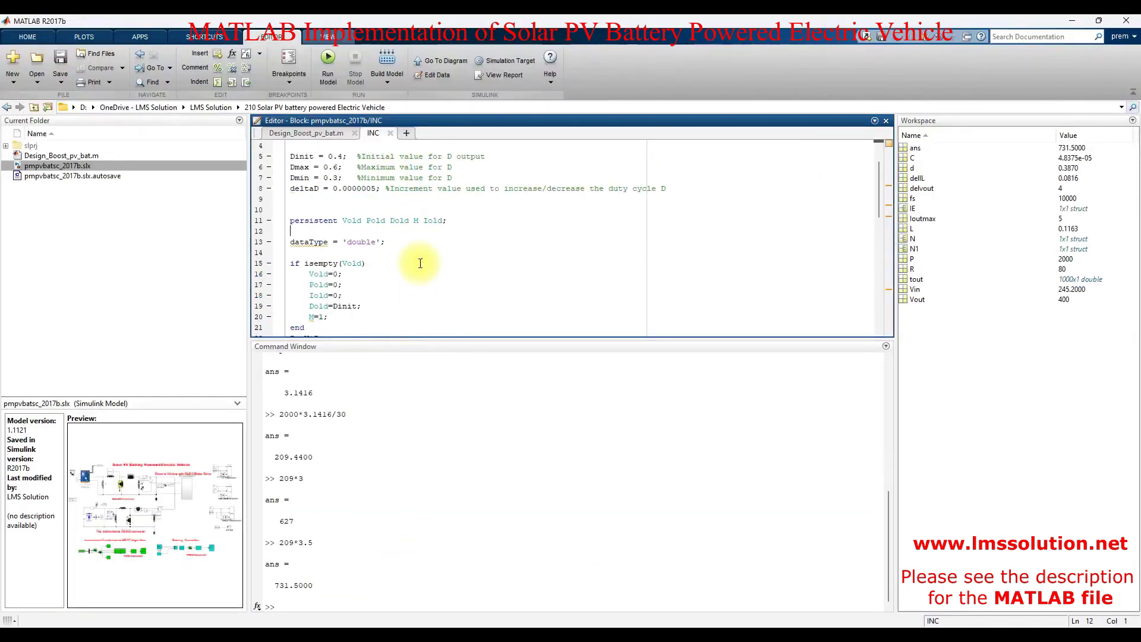
pyautogui.scroll(-6, 420, 264)
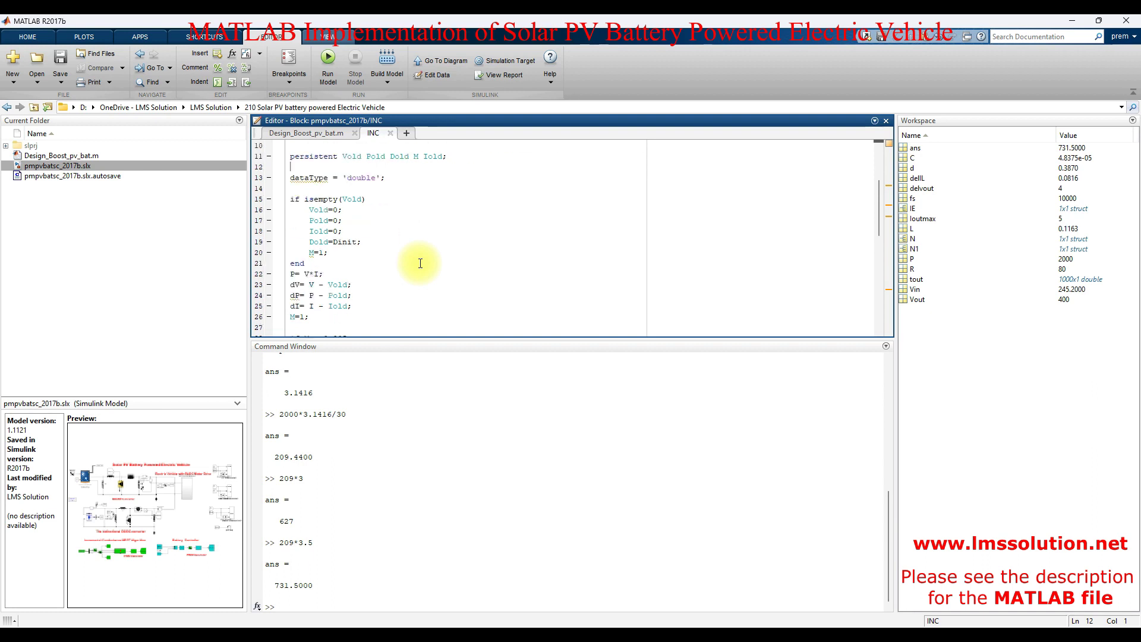
pyautogui.scroll(-1, 421, 263)
pyautogui.scroll(-3, 420, 263)
pyautogui.scroll(-2, 420, 263)
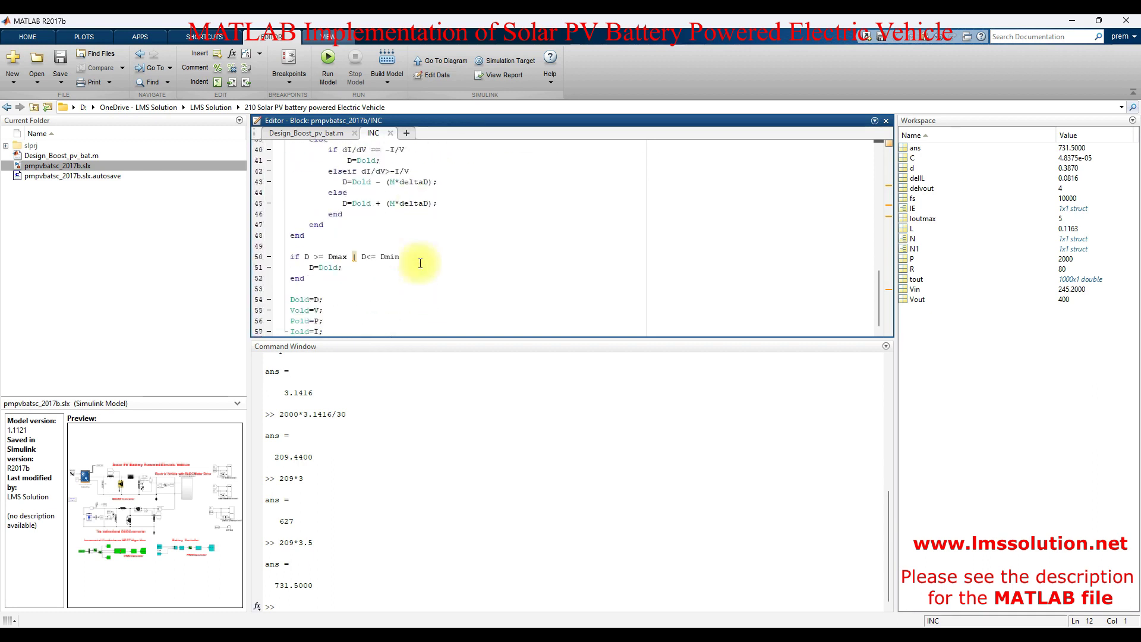
pyautogui.scroll(2, 423, 263)
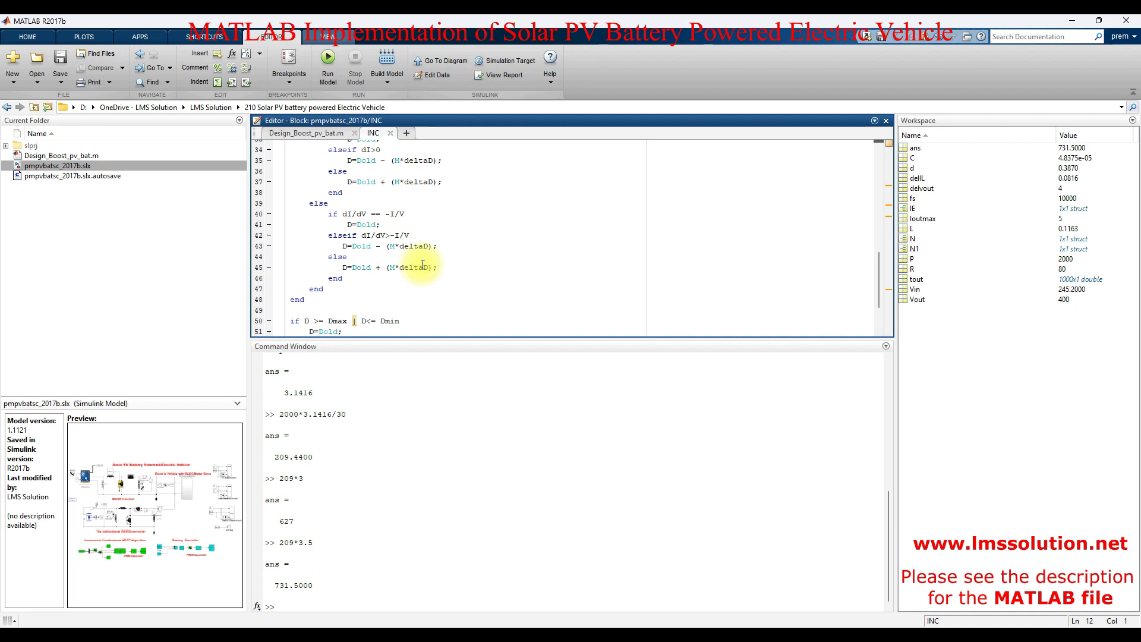
# Close the INC code tab and minimize MATLAB back to the Simulink model
pyautogui.click(390, 134)
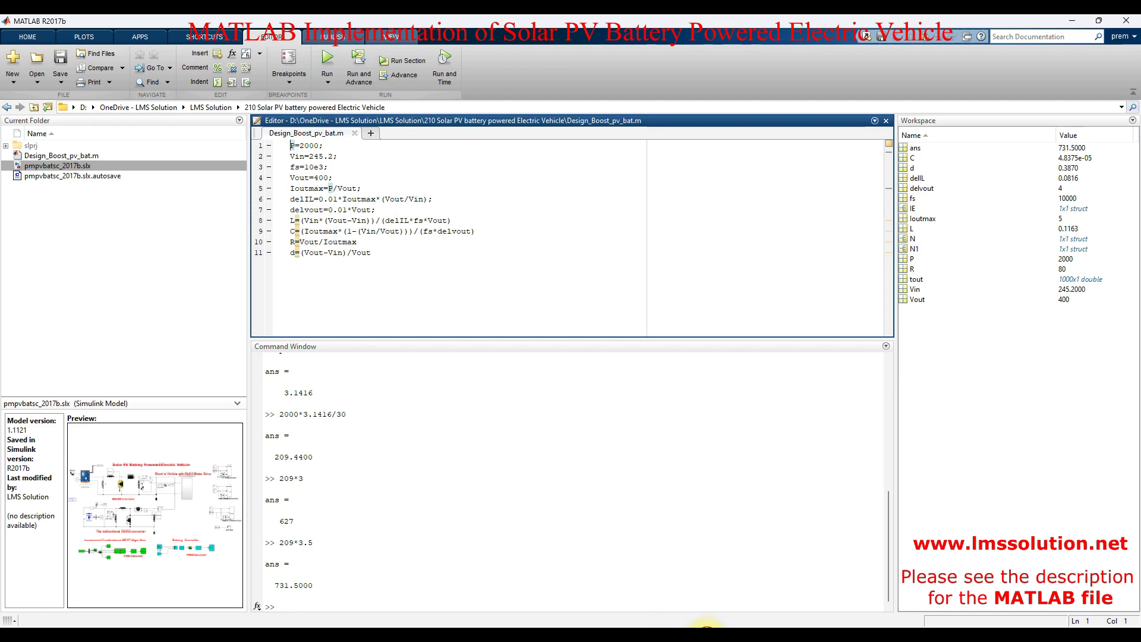
pyautogui.click(700, 571)
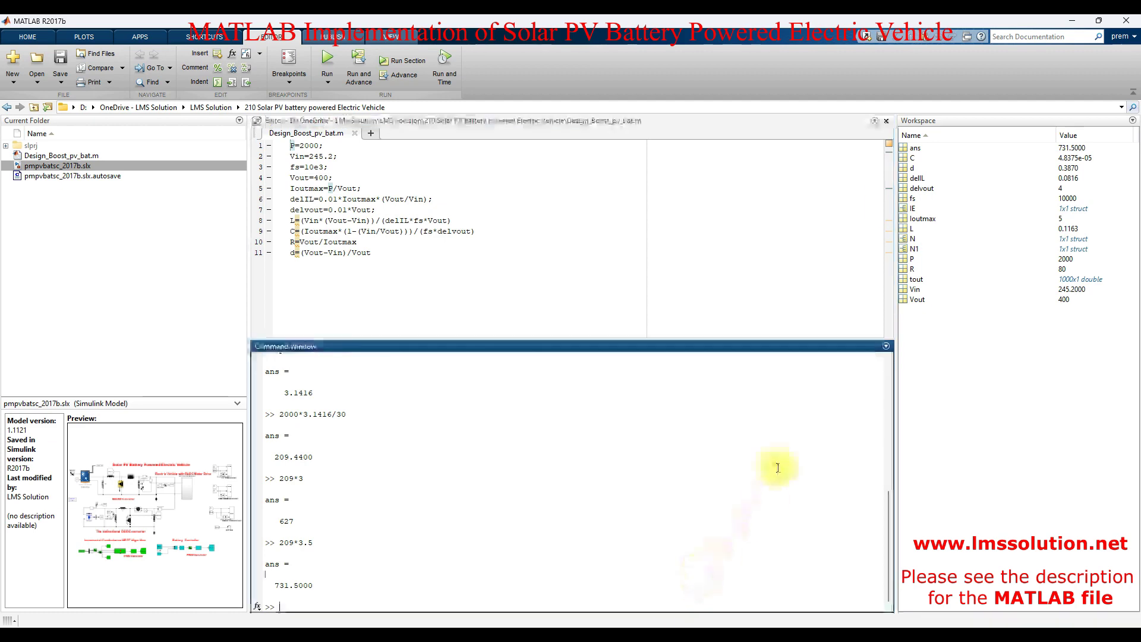
pyautogui.click(1073, 21)
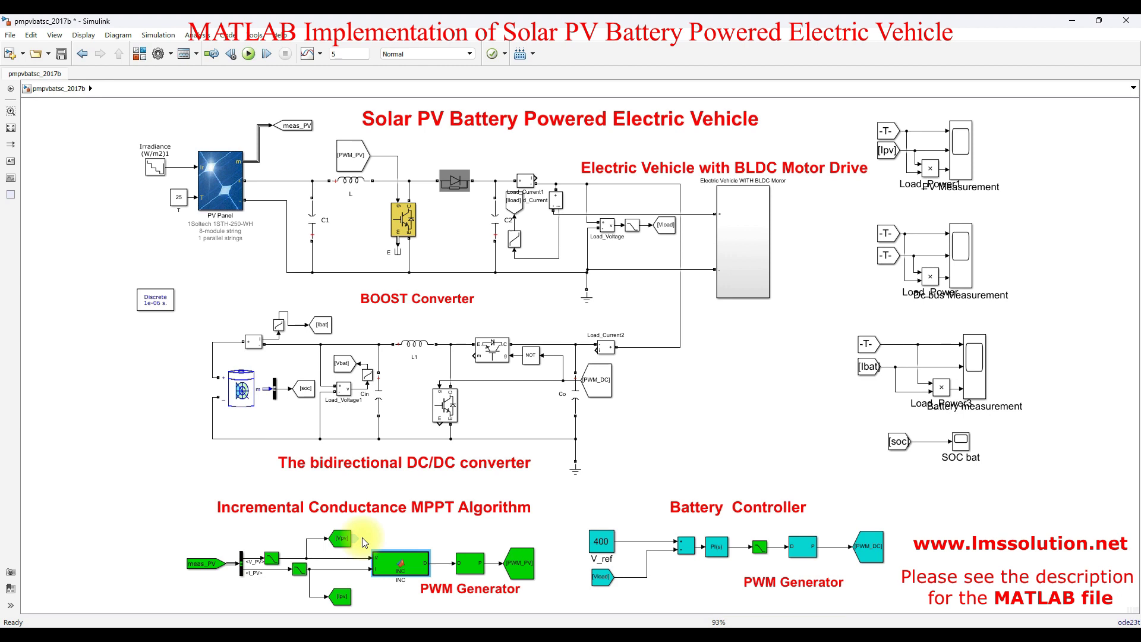
# Mark the PWM Generator and arrow PWM_PV to the boost switch in ink, then clear it
pyautogui.press('F9')
pyautogui.moveTo(441, 565); pyautogui.dragTo(441, 578)
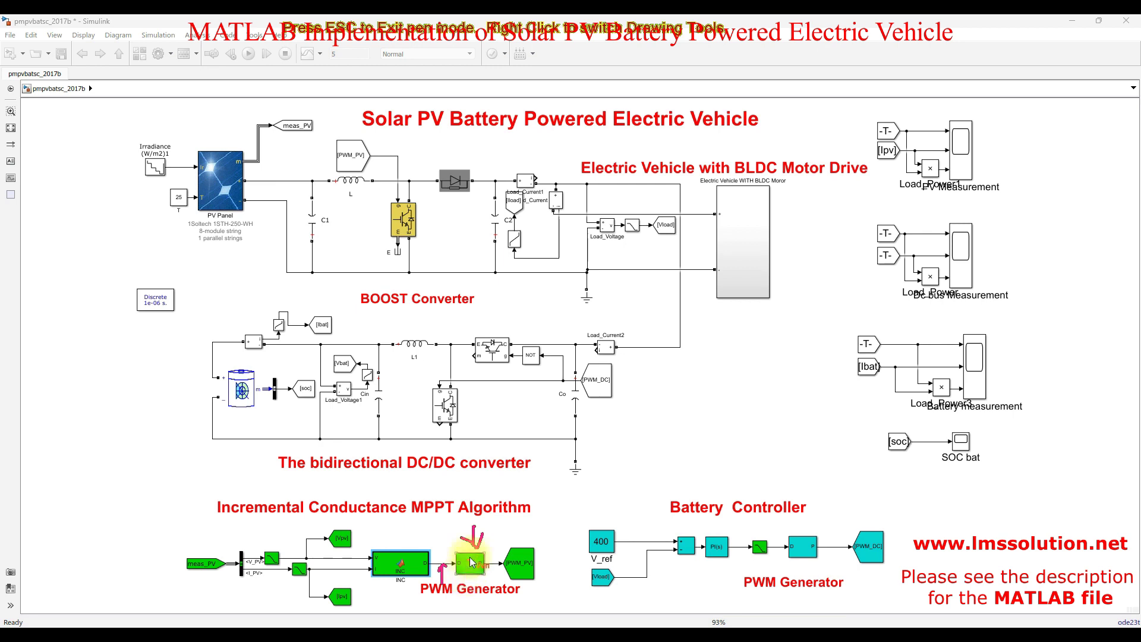
pyautogui.moveTo(539, 556)
pyautogui.mouseDown()
pyautogui.moveTo(541, 500)
pyautogui.moveTo(466, 253)
pyautogui.moveTo(425, 212)
pyautogui.moveTo(434, 221)
pyautogui.mouseUp()
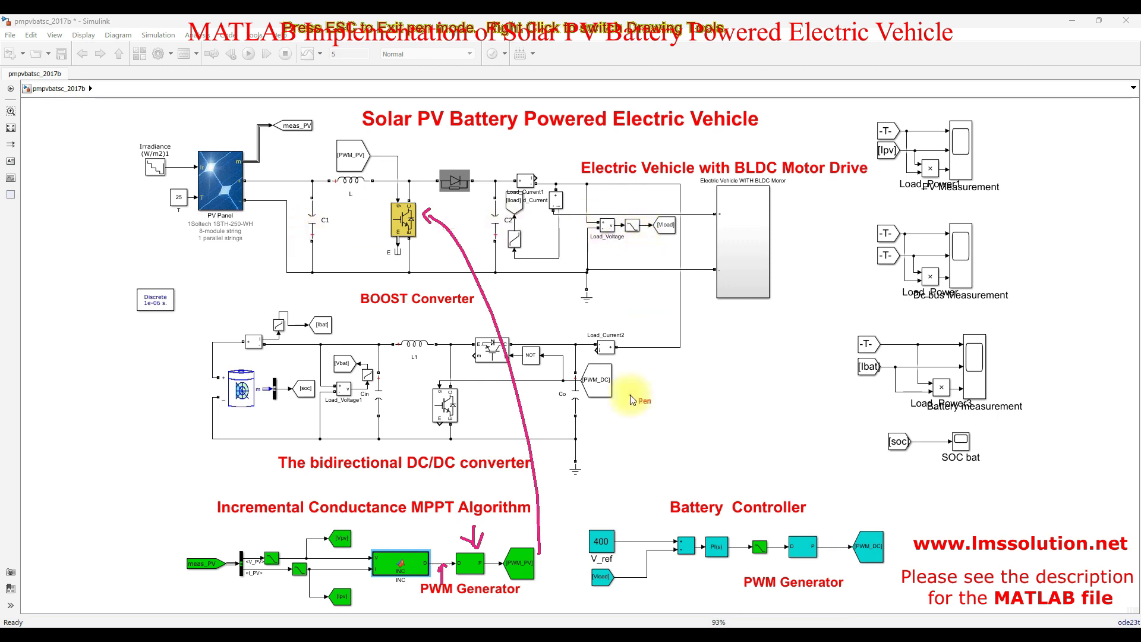
pyautogui.press('Escape')
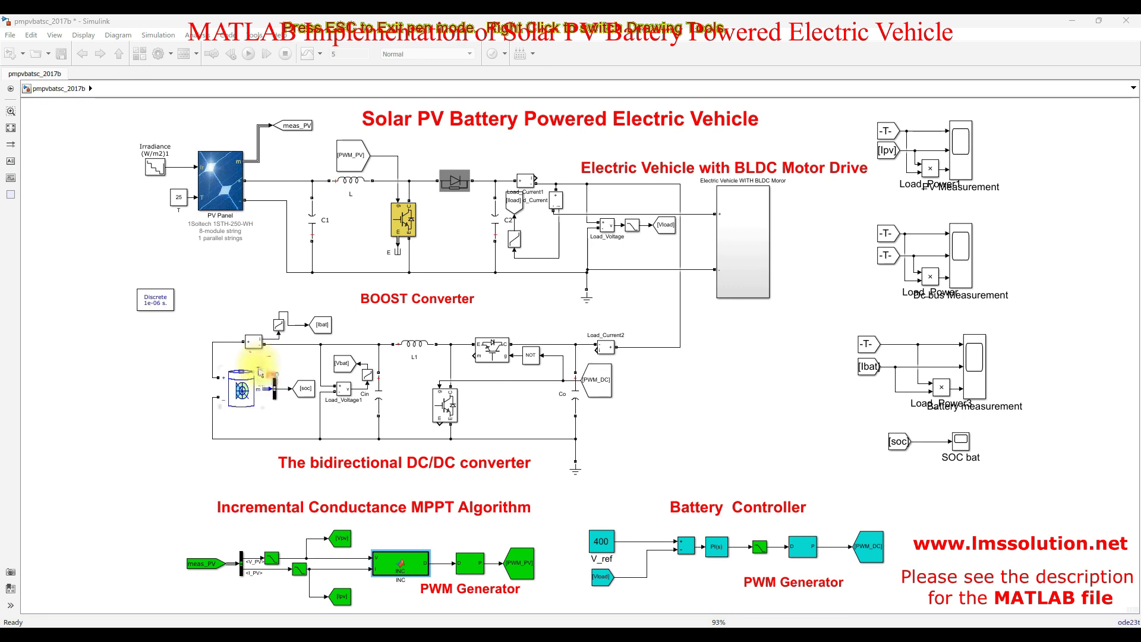
# Circle the battery, Co capacitor and PWM_DC input, underline the bidirectional DC/DC converter, then clear
pyautogui.moveTo(254, 364)
pyautogui.mouseDown()
pyautogui.moveTo(216, 365)
pyautogui.moveTo(204, 401)
pyautogui.moveTo(232, 416)
pyautogui.moveTo(252, 367)
pyautogui.mouseUp()
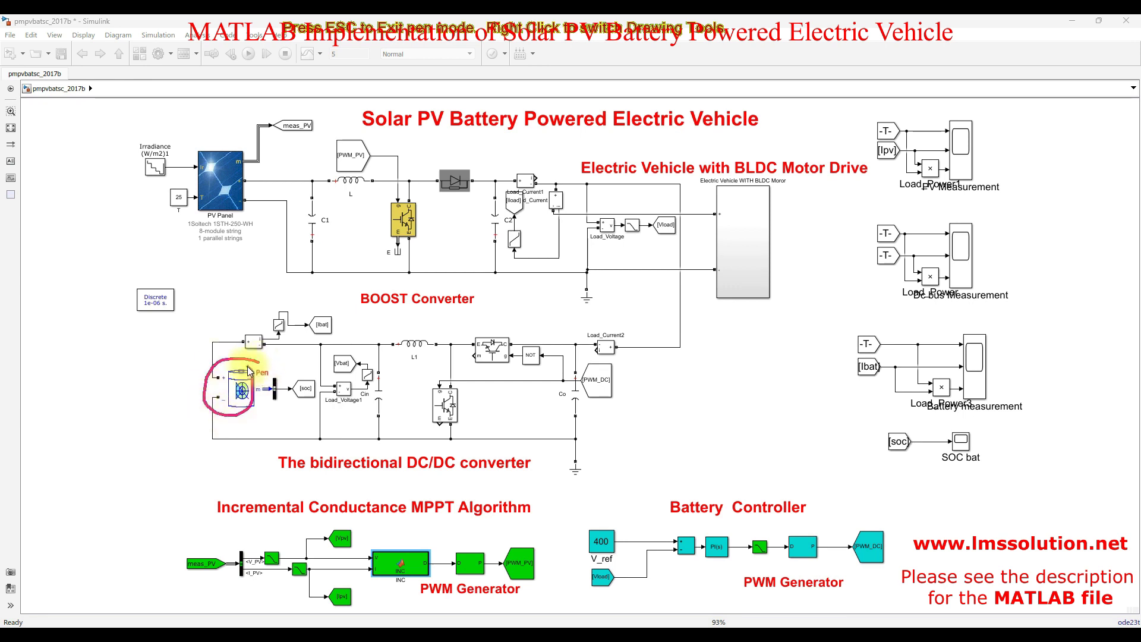
pyautogui.moveTo(658, 287)
pyautogui.mouseDown()
pyautogui.moveTo(604, 302)
pyautogui.moveTo(546, 360)
pyautogui.moveTo(564, 453)
pyautogui.moveTo(682, 425)
pyautogui.moveTo(685, 303)
pyautogui.moveTo(600, 310)
pyautogui.mouseUp()
pyautogui.moveTo(254, 476); pyautogui.dragTo(503, 476)
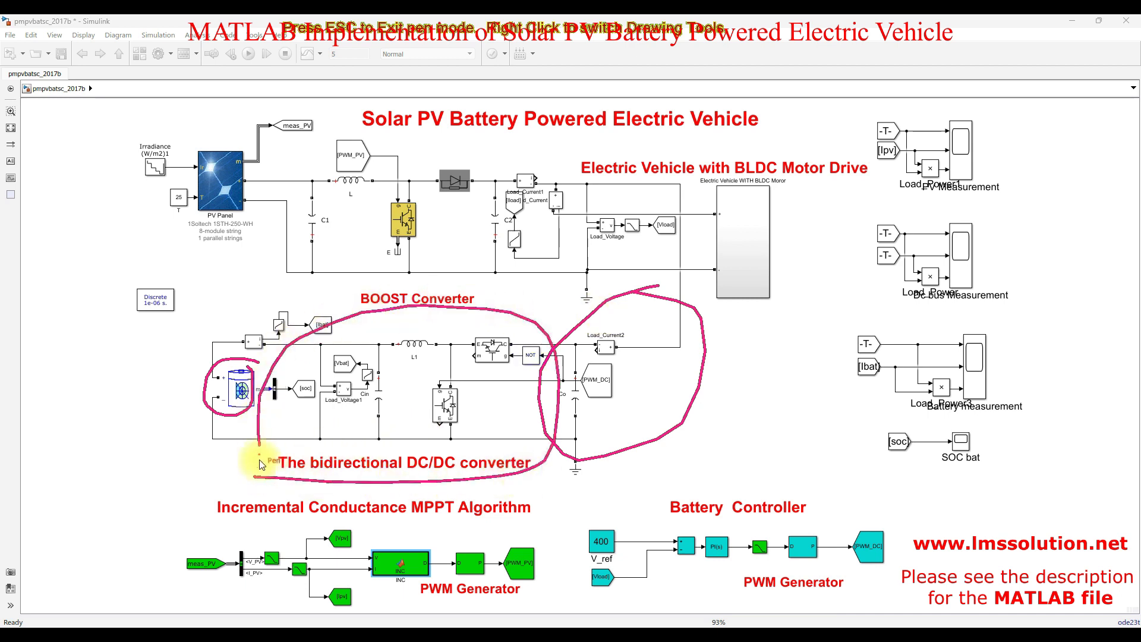
pyautogui.press('Escape')
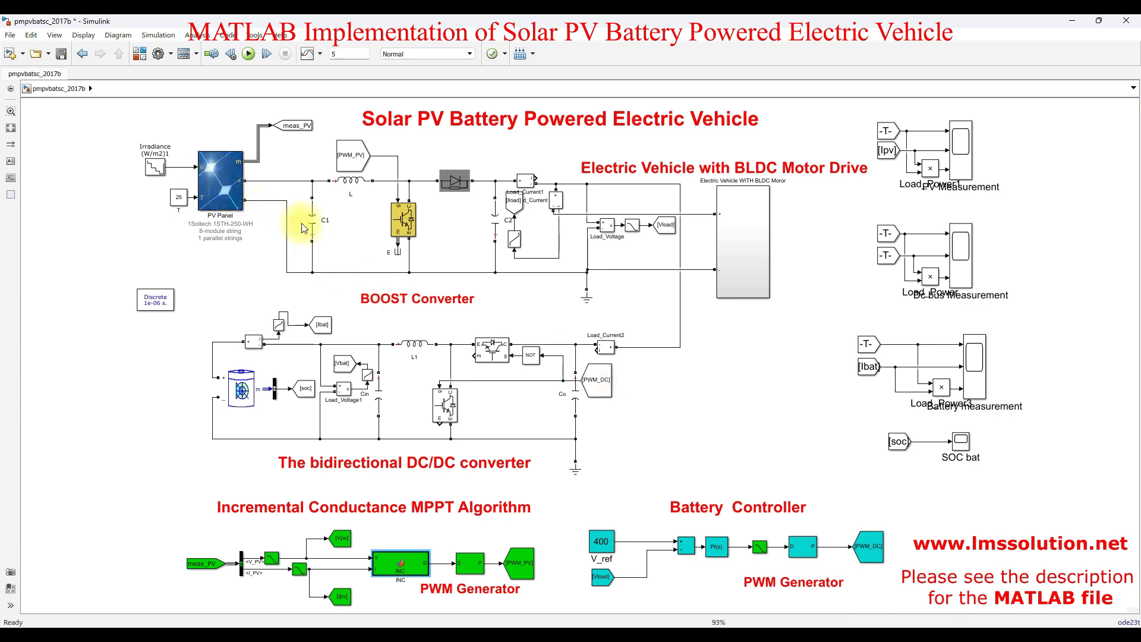
pyautogui.hotkey('ctrl', '2')
pyautogui.moveTo(306, 205)
pyautogui.mouseDown()
pyautogui.moveTo(565, 258)
pyautogui.moveTo(466, 400)
pyautogui.moveTo(290, 402)
pyautogui.moveTo(303, 410)
pyautogui.mouseUp()
pyautogui.press('F9')
pyautogui.moveTo(265, 401)
pyautogui.mouseDown()
pyautogui.moveTo(539, 409)
pyautogui.moveTo(577, 258)
pyautogui.moveTo(727, 245)
pyautogui.mouseUp()
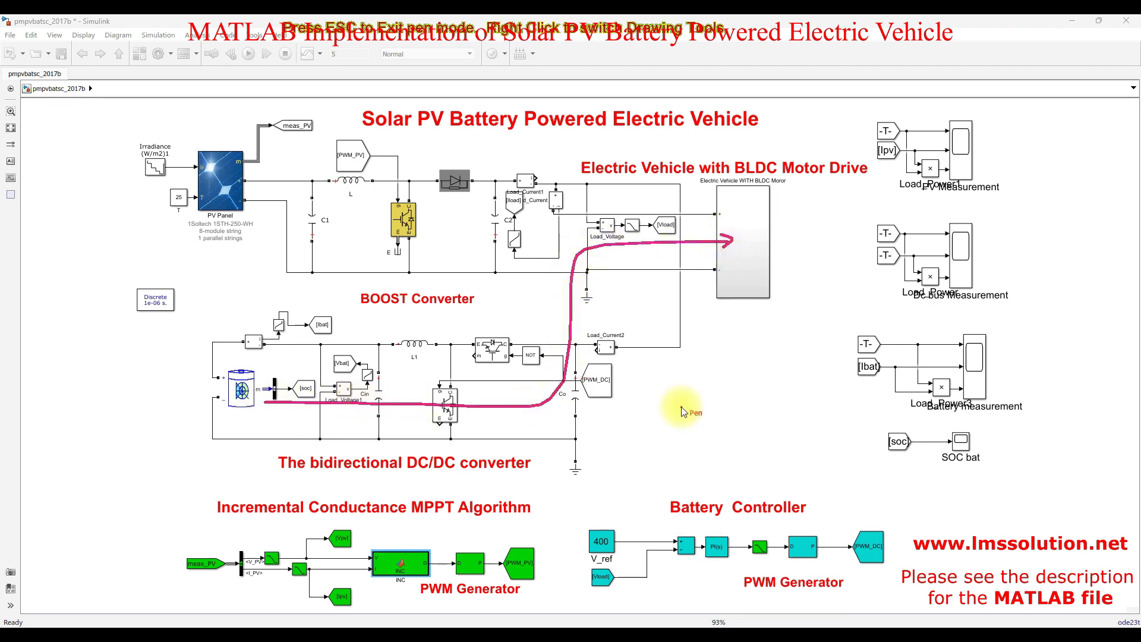
pyautogui.press('Escape')
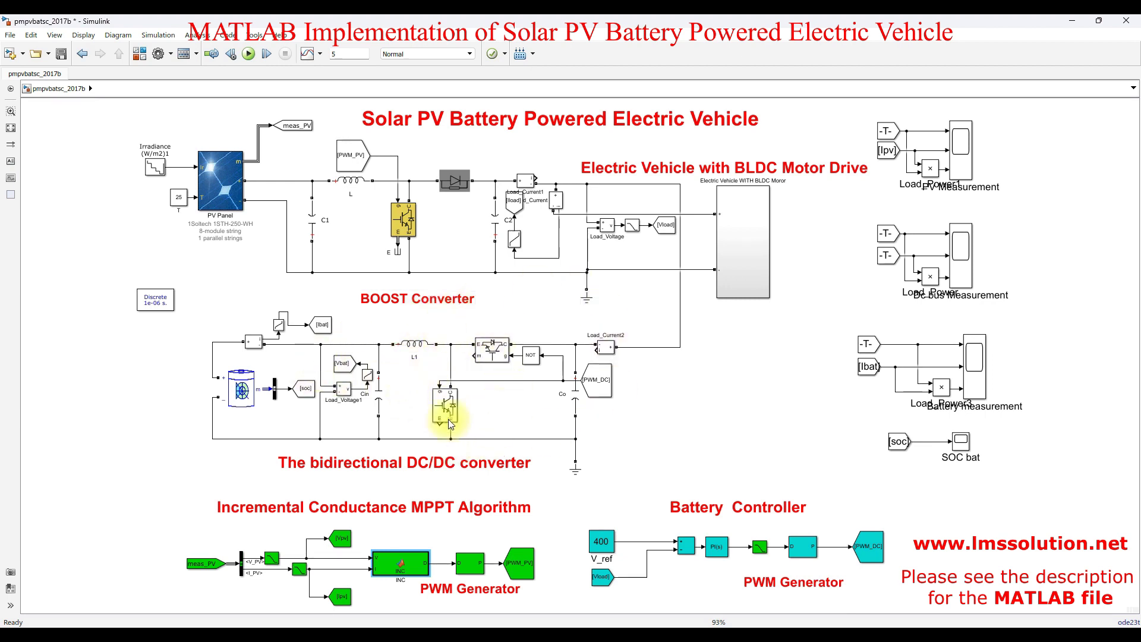
pyautogui.press('F10')
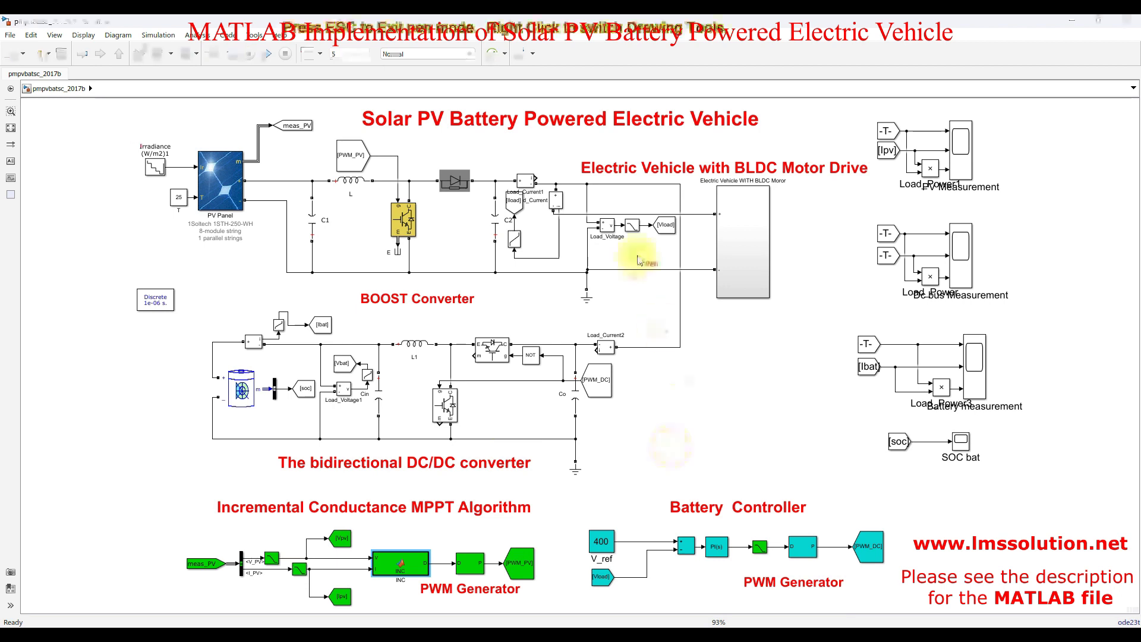
pyautogui.moveTo(653, 240)
pyautogui.mouseDown()
pyautogui.moveTo(678, 279)
pyautogui.moveTo(612, 504)
pyautogui.moveTo(623, 521)
pyautogui.moveTo(588, 545)
pyautogui.moveTo(614, 527)
pyautogui.mouseUp()
pyautogui.moveTo(784, 532)
pyautogui.mouseDown()
pyautogui.moveTo(707, 523)
pyautogui.moveTo(705, 559)
pyautogui.moveTo(804, 569)
pyautogui.mouseUp()
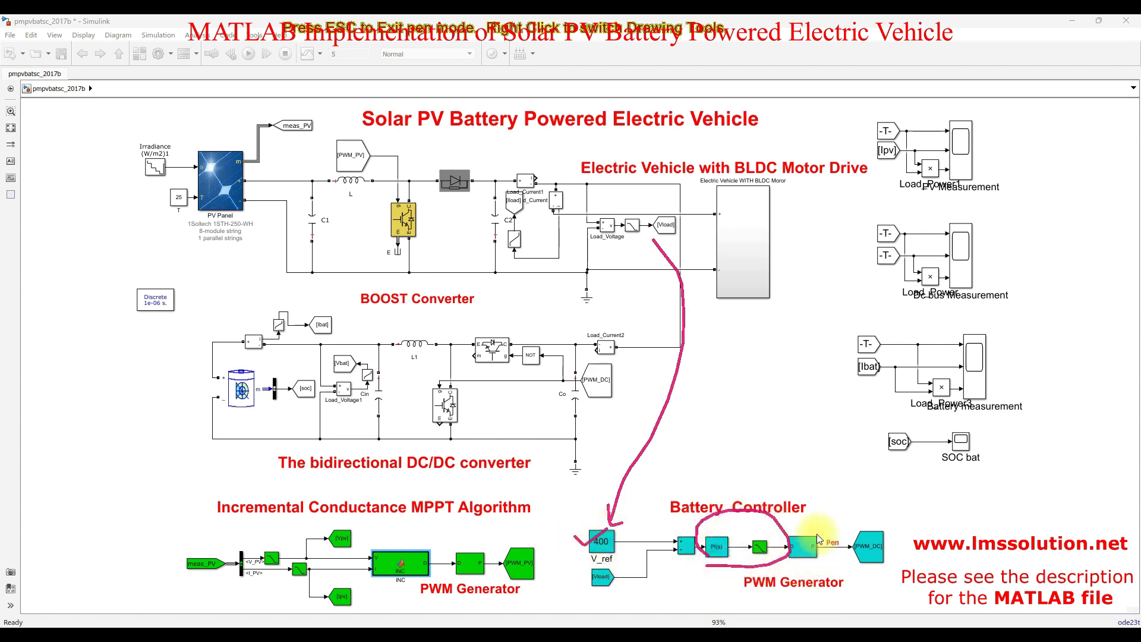
pyautogui.moveTo(809, 483); pyautogui.dragTo(810, 540)
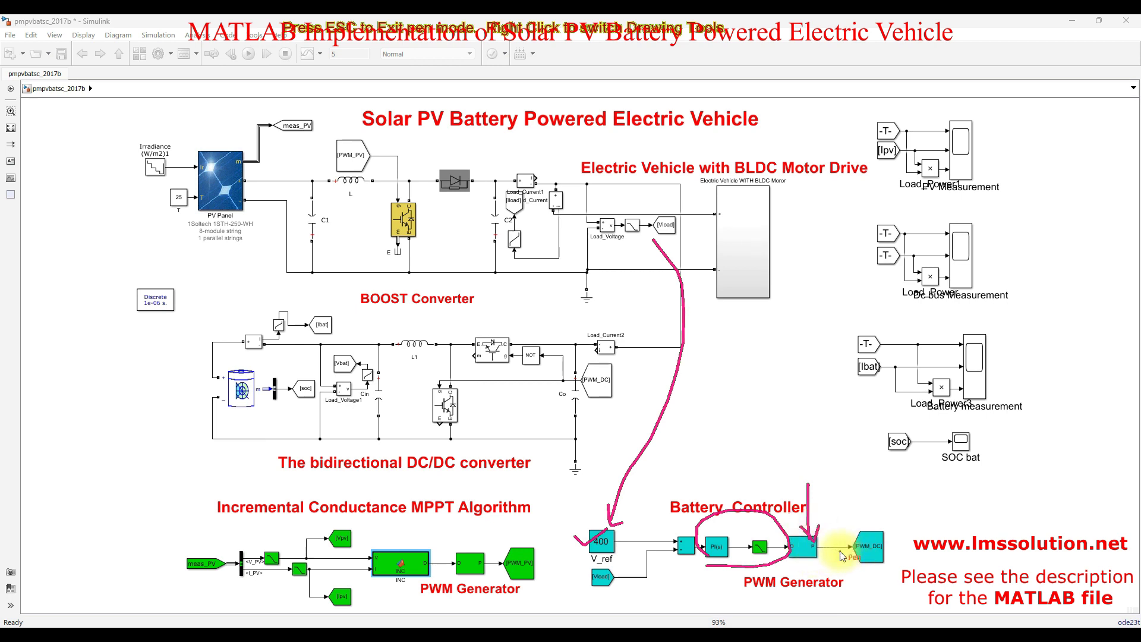
pyautogui.moveTo(896, 541)
pyautogui.mouseDown()
pyautogui.moveTo(845, 447)
pyautogui.moveTo(639, 395)
pyautogui.moveTo(475, 398)
pyautogui.mouseUp()
pyautogui.moveTo(475, 399); pyautogui.dragTo(498, 407)
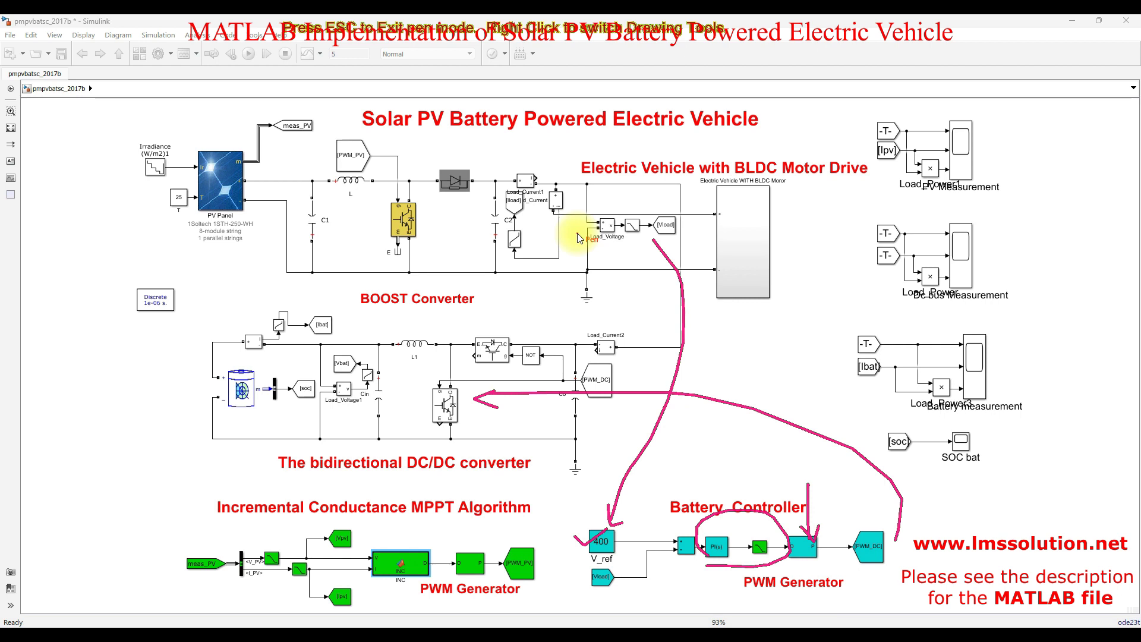
pyautogui.press('Escape')
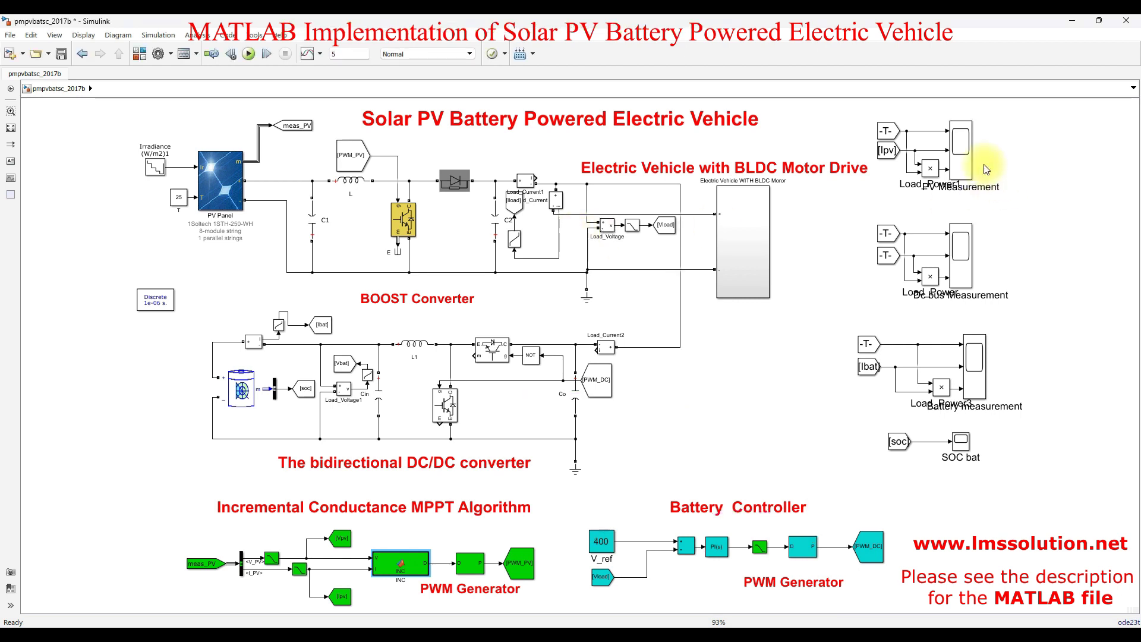
pyautogui.doubleClick(964, 152)
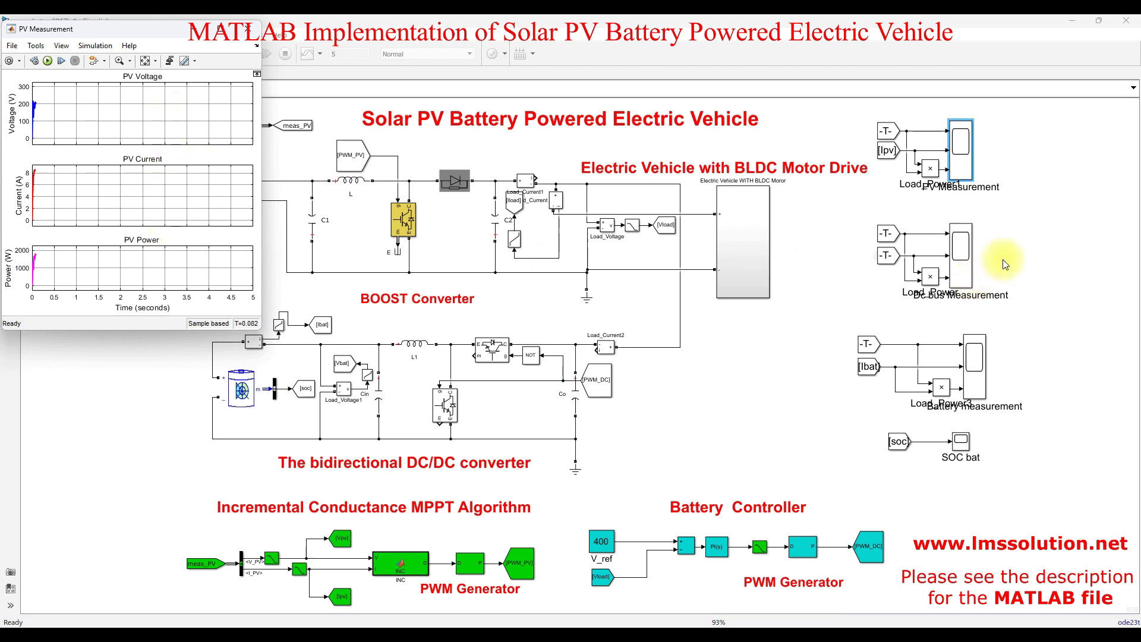
# View the DC bus, Battery and SOC bat scope plots, then open the Electric Vehicle BLDC subsystem
pyautogui.doubleClick(953, 244)
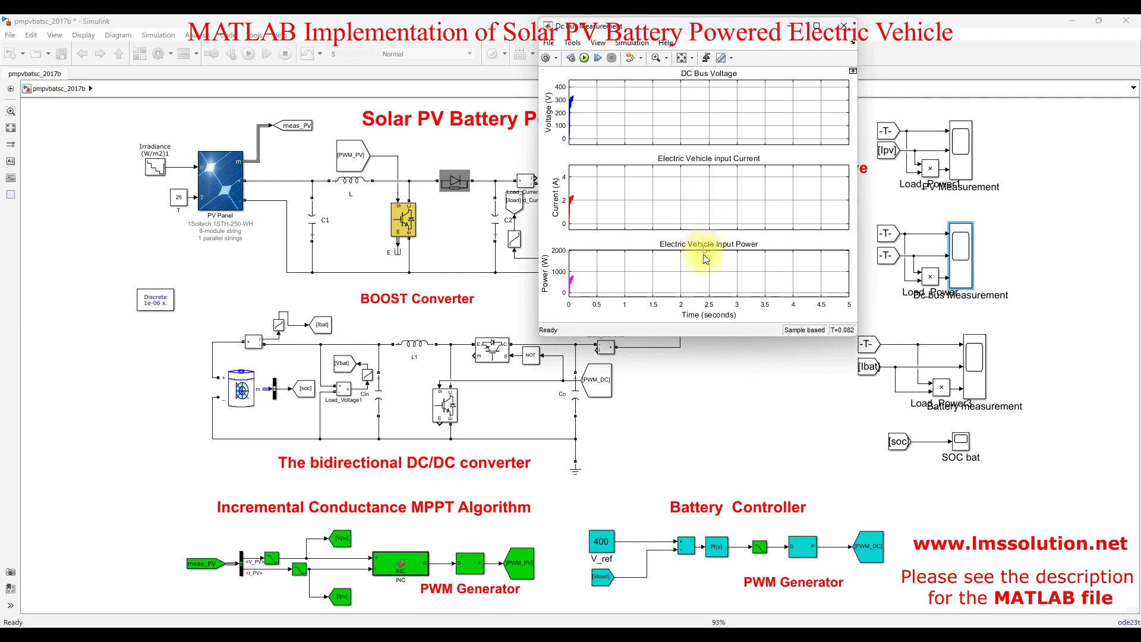
pyautogui.doubleClick(987, 361)
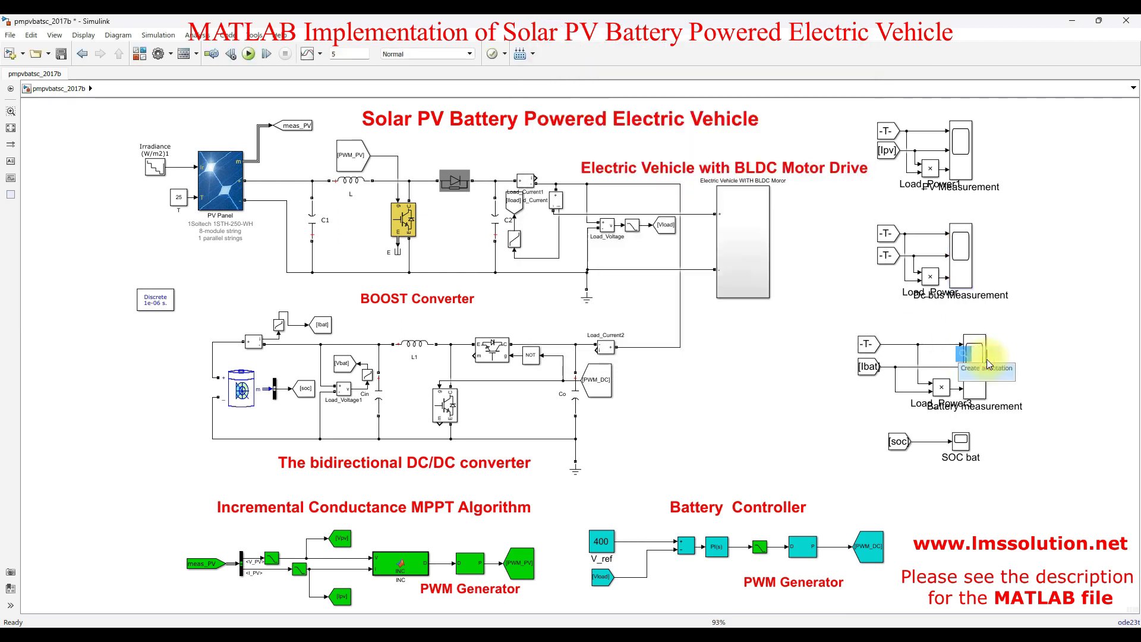
pyautogui.doubleClick(982, 338)
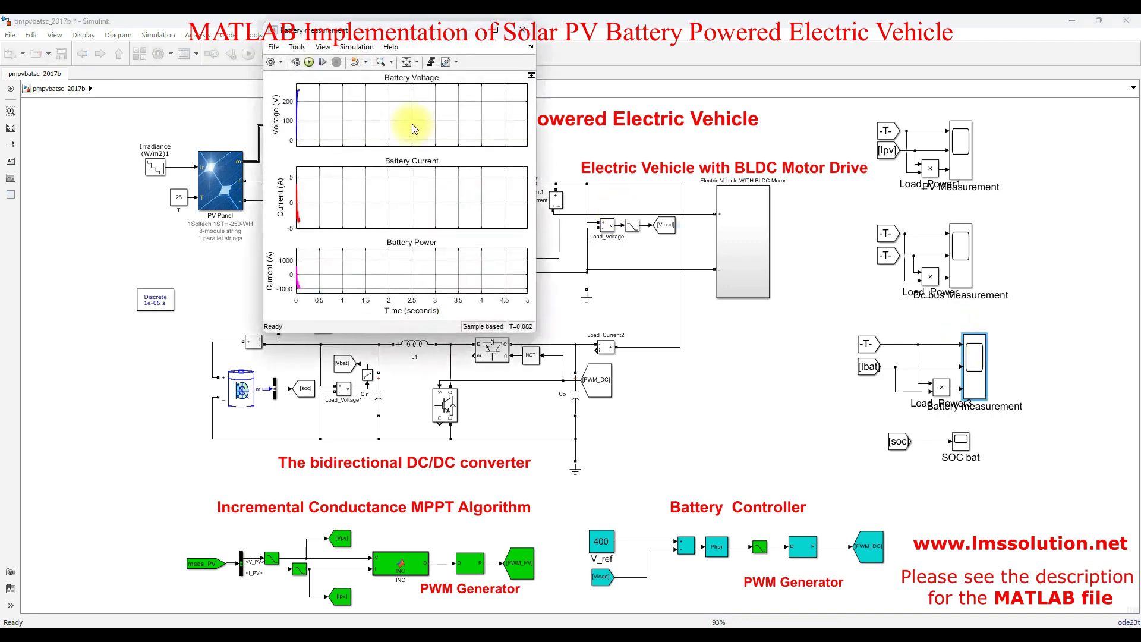
pyautogui.click(963, 444)
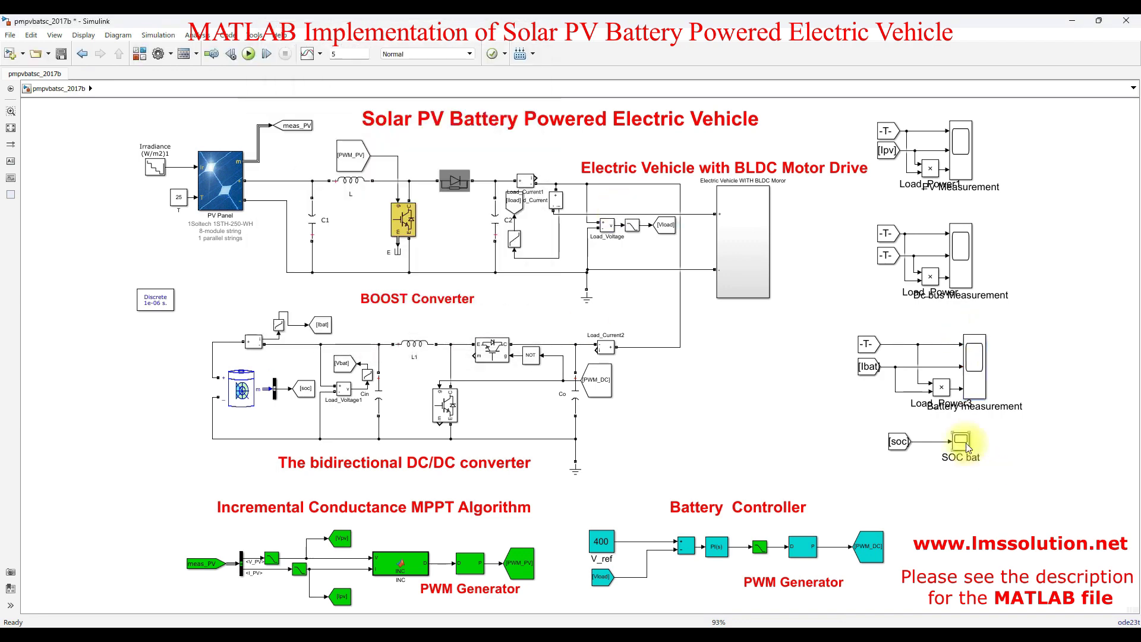
pyautogui.doubleClick(963, 443)
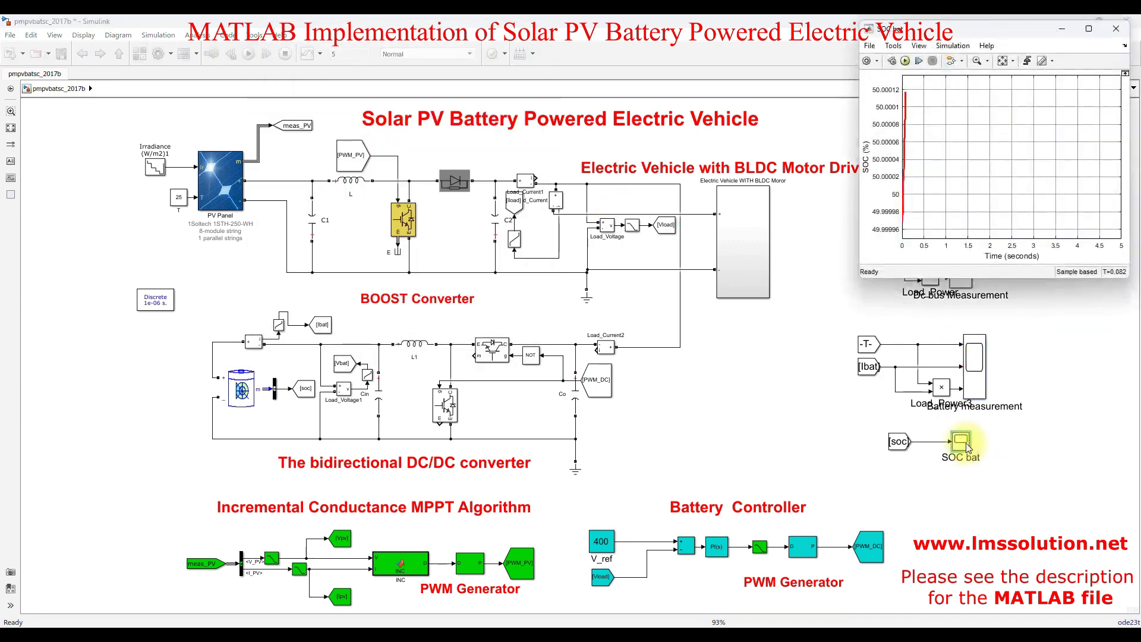
pyautogui.click(772, 418)
pyautogui.doubleClick(743, 273)
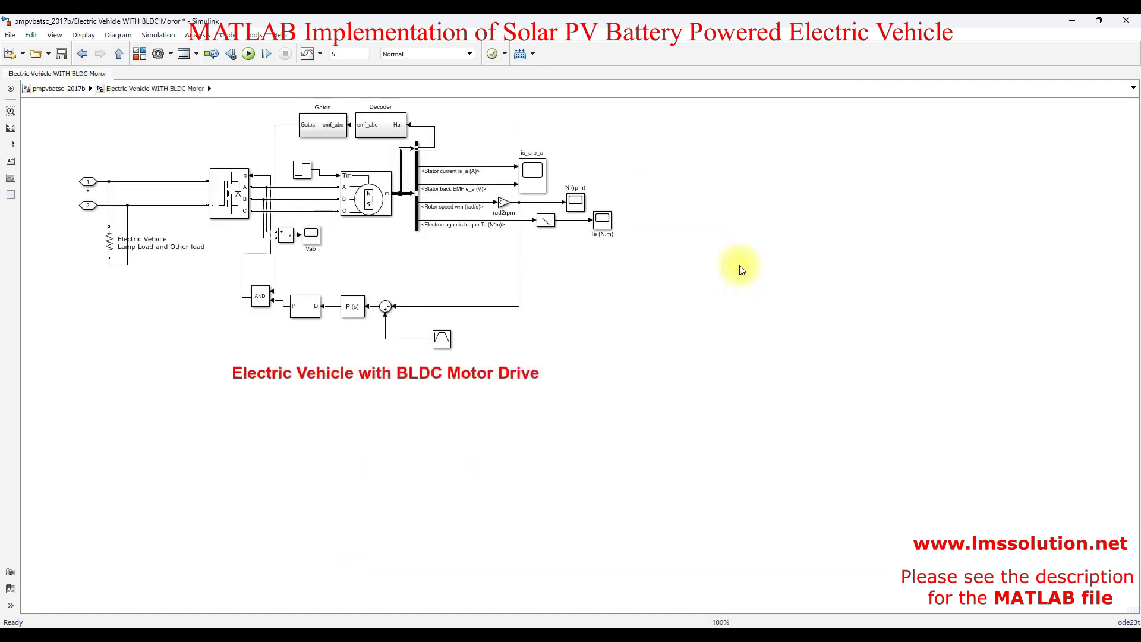
pyautogui.click(445, 340)
pyautogui.doubleClick(444, 340)
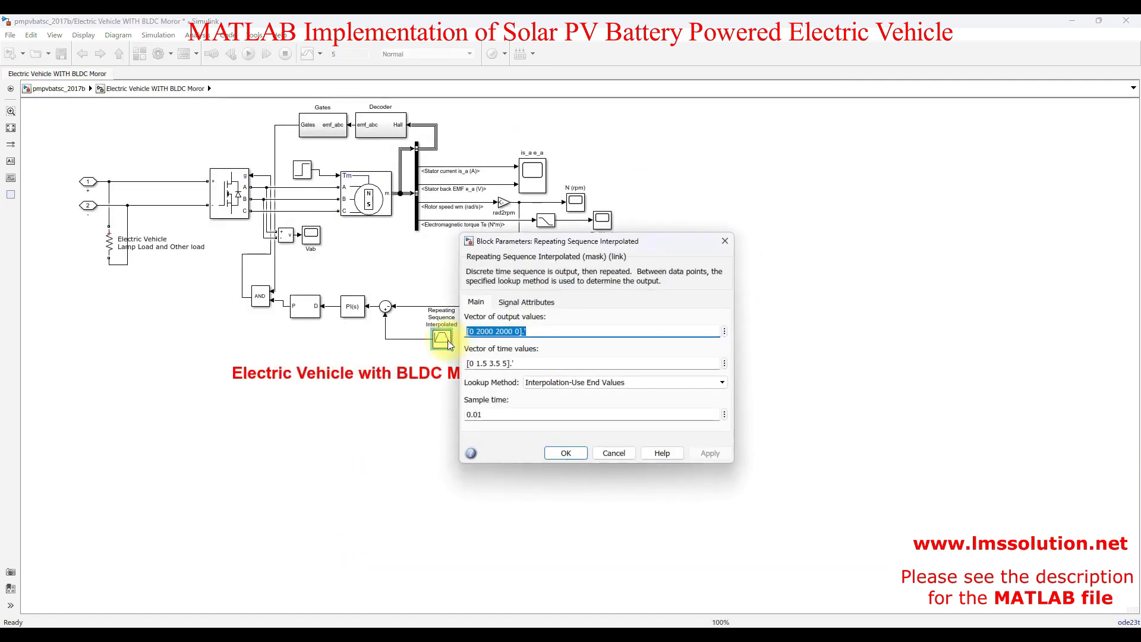
pyautogui.tripleClick(515, 315)
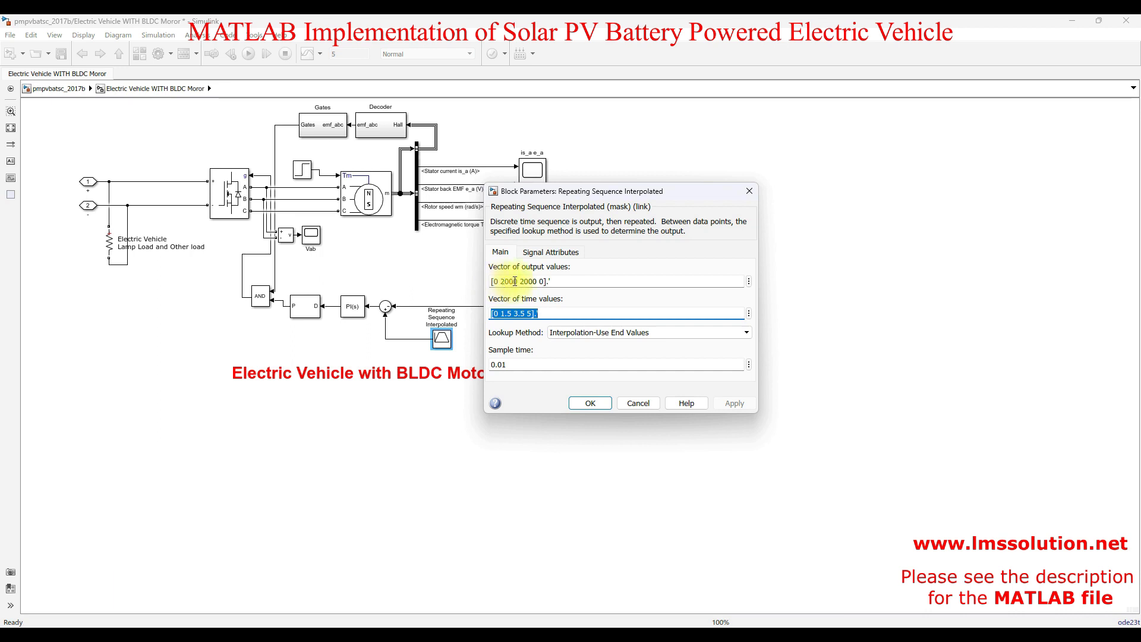
pyautogui.click(520, 314)
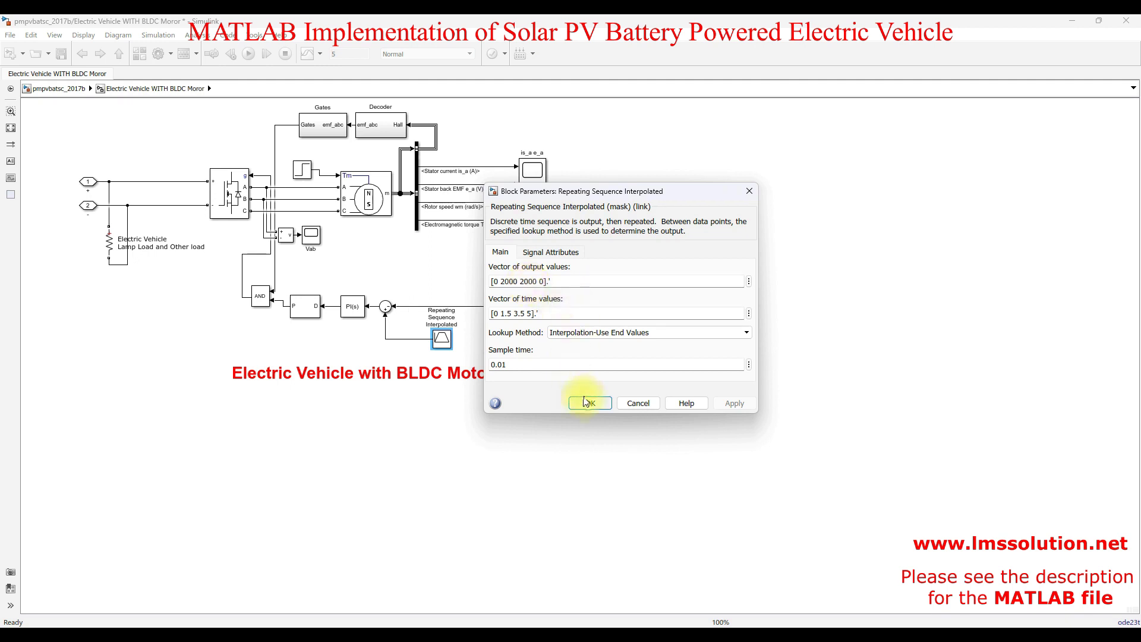
pyautogui.click(588, 403)
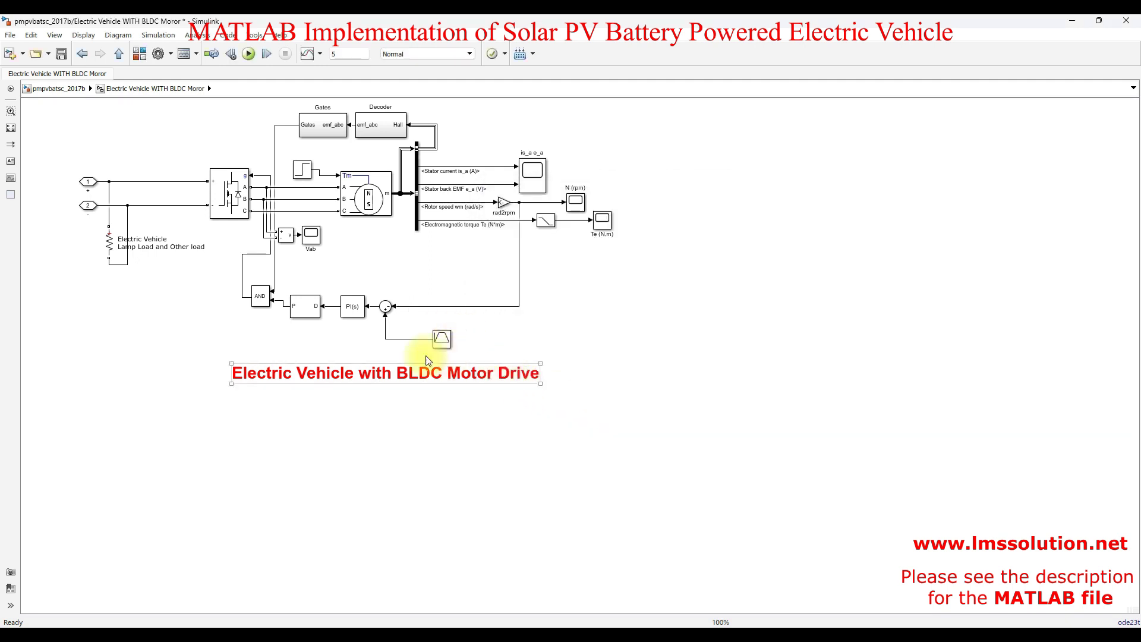
# View the is_a e_a current, N (rpm) speed and Te (N.m) torque scope plots
pyautogui.click(518, 352)
pyautogui.doubleClick(531, 179)
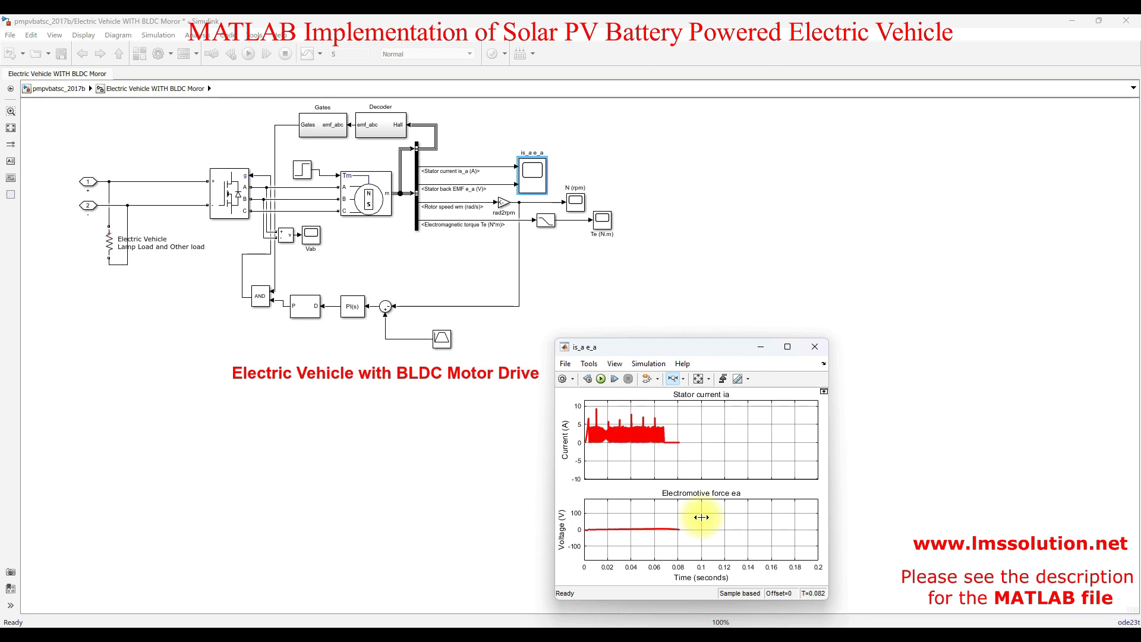
pyautogui.doubleClick(577, 200)
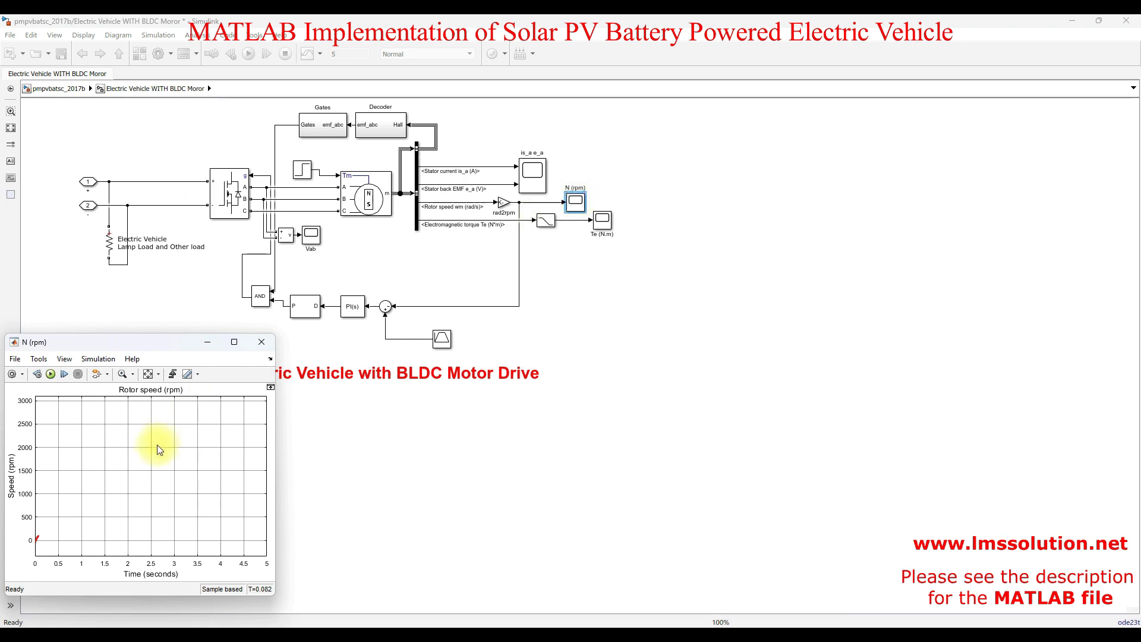
pyautogui.click(601, 223)
pyautogui.doubleClick(601, 221)
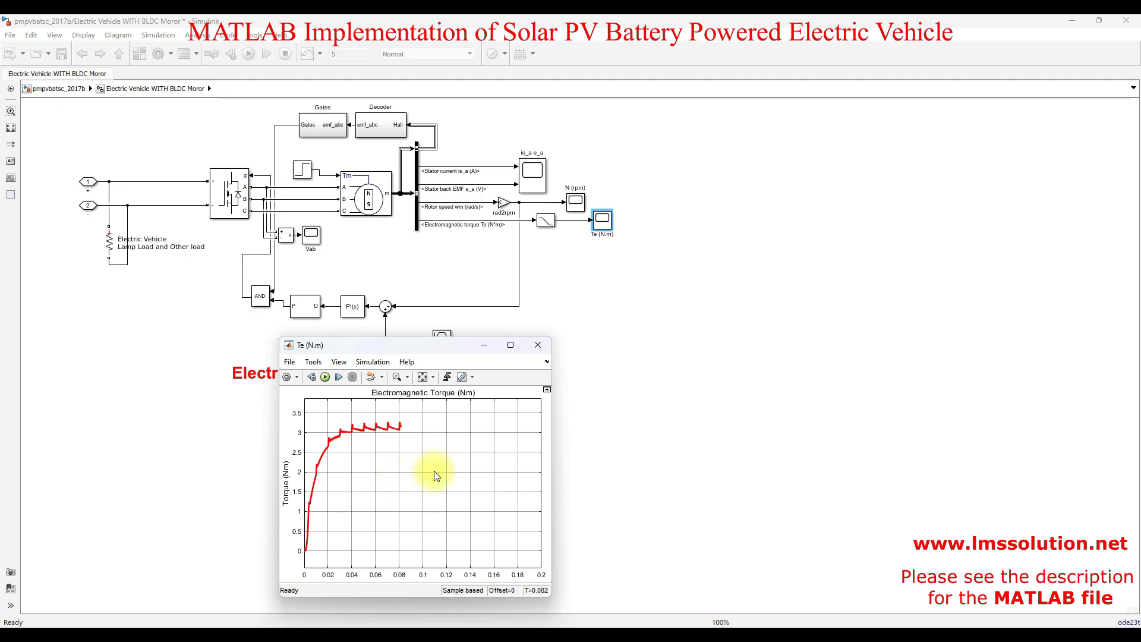
pyautogui.click(703, 434)
# Return to the top-level model and open the Irradiance Stair Generator to view its time and amplitude values
pyautogui.click(119, 53)
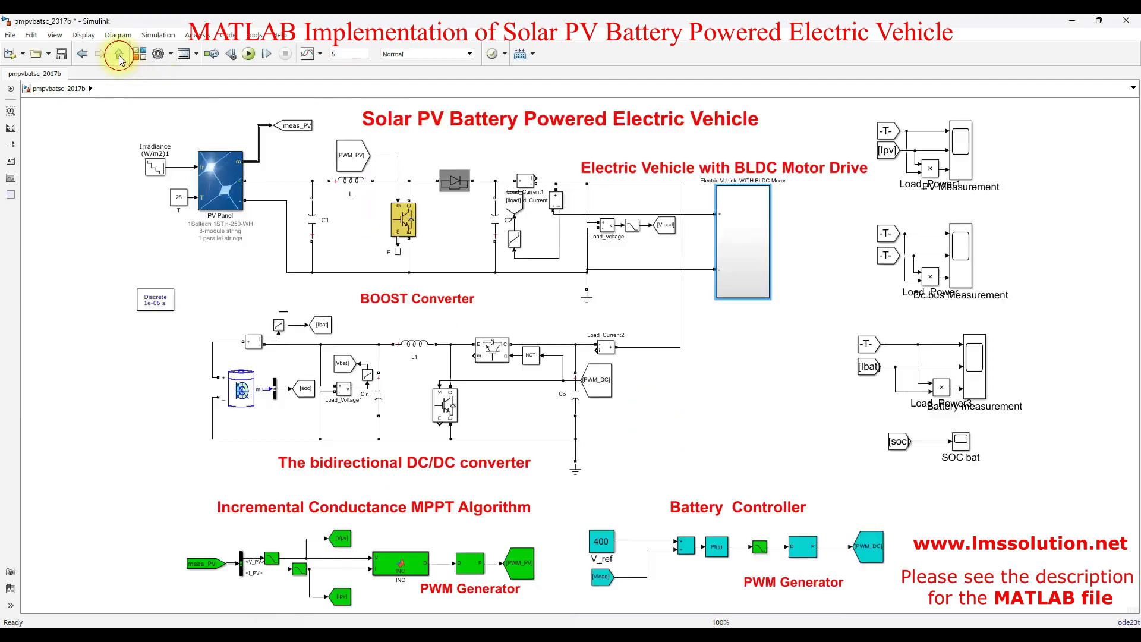
pyautogui.doubleClick(158, 167)
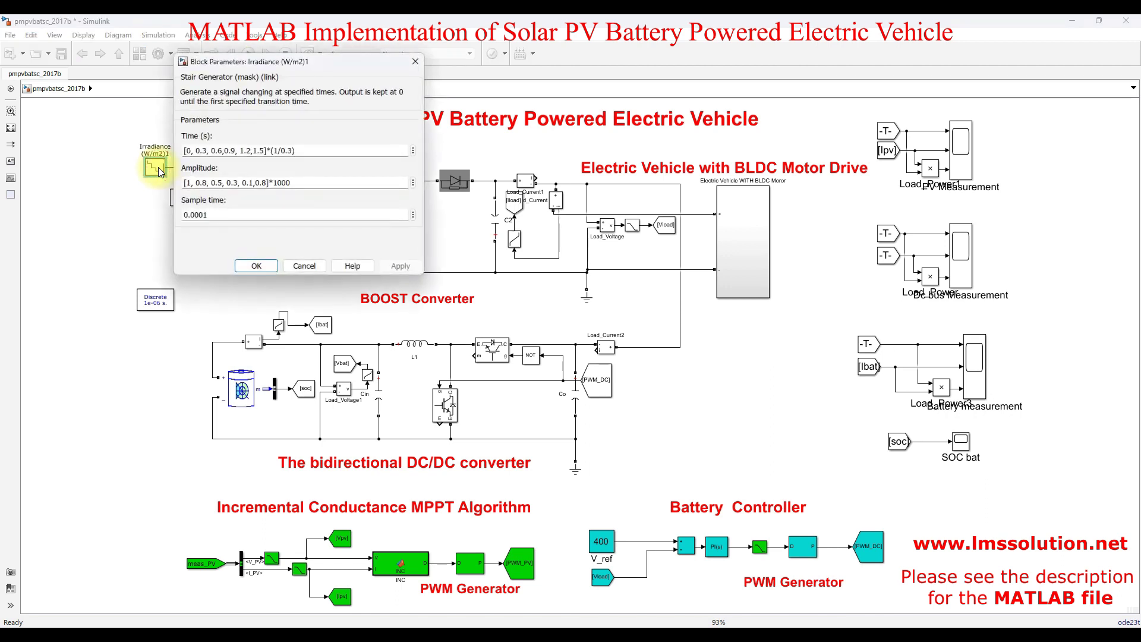